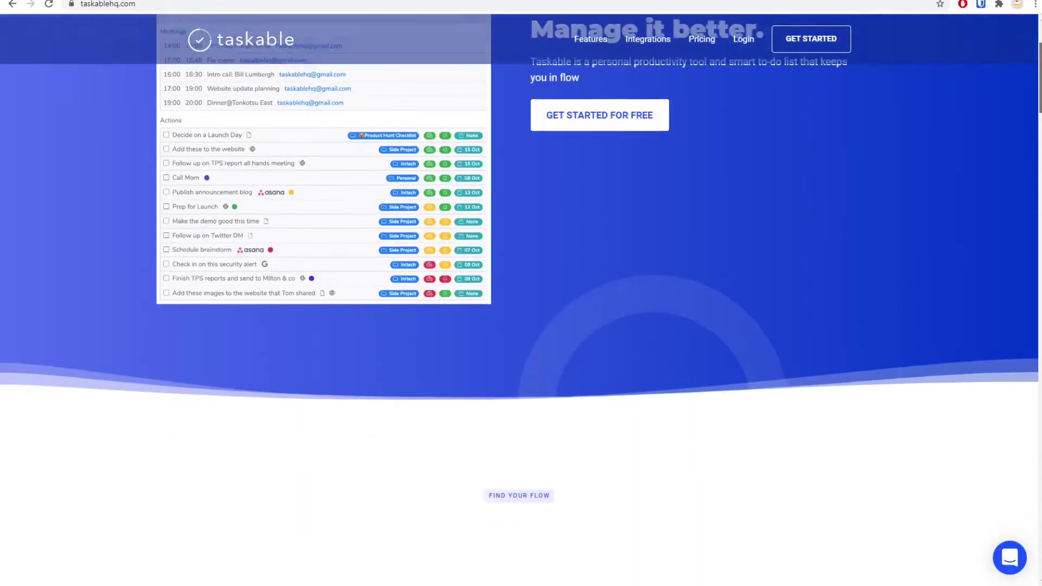
# Step: Scroll down the taskablehq.com homepage through the Features and Integrations sections
pyautogui.scroll(-10, 521, 293)
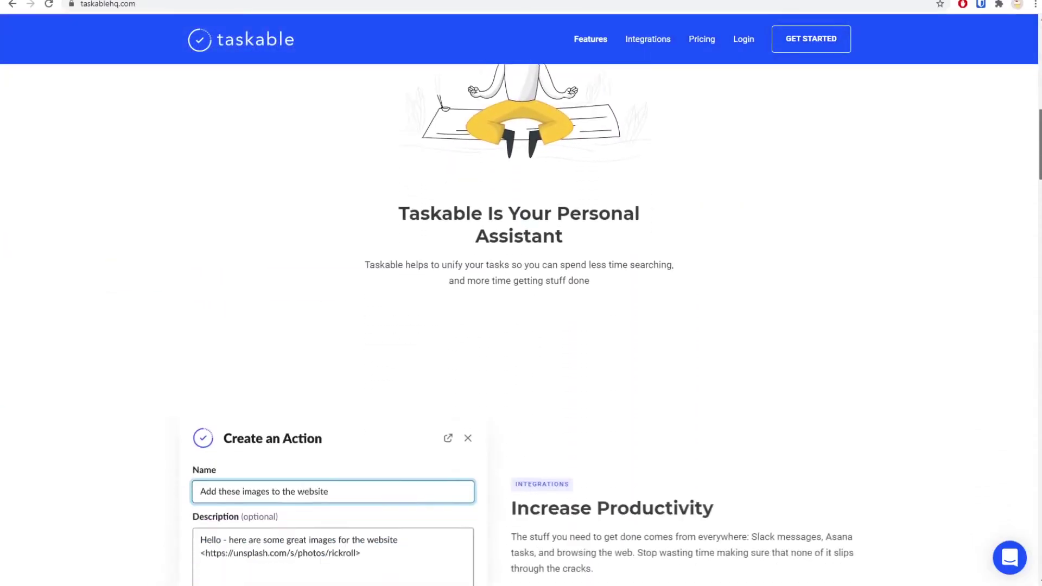
pyautogui.scroll(-20, 521, 293)
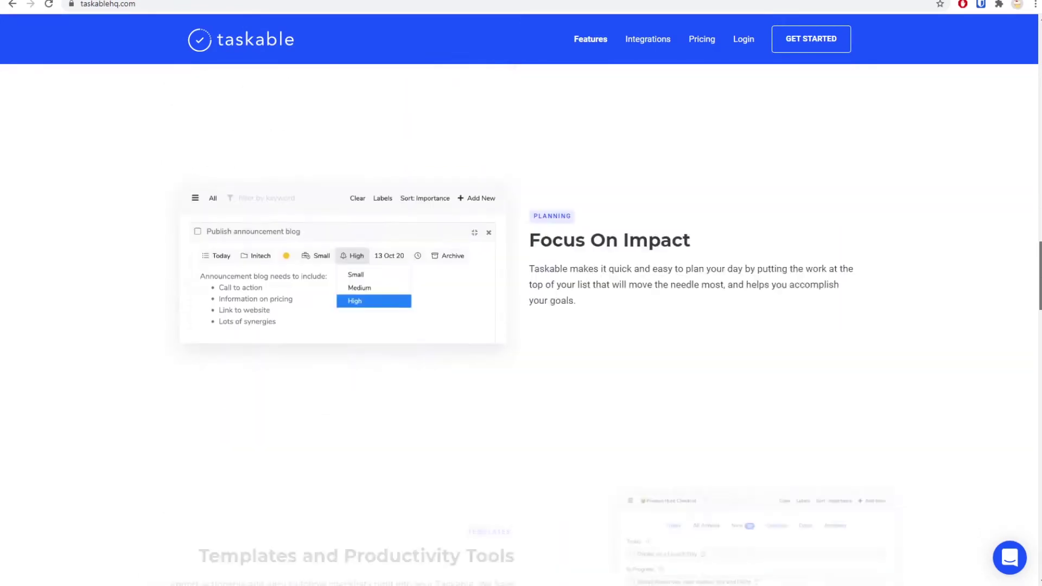
pyautogui.scroll(-14, 521, 293)
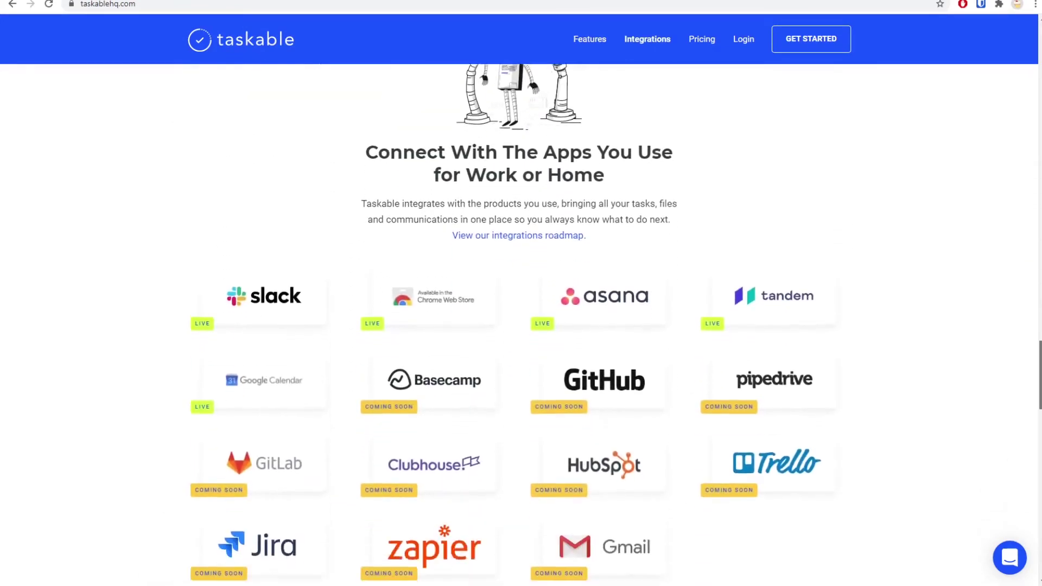
pyautogui.scroll(-10, 521, 293)
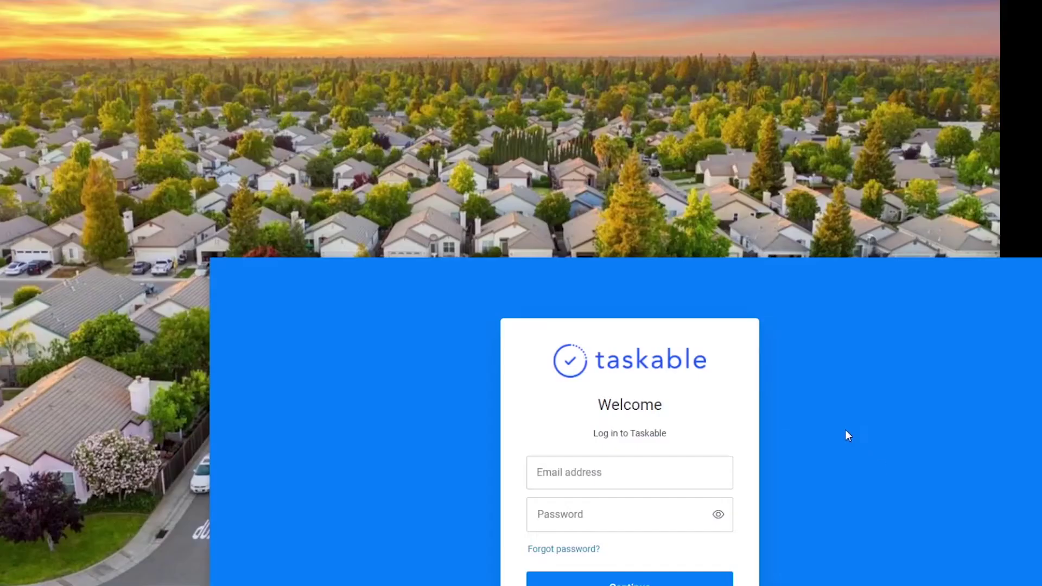
# Step: Enter the account email and password on the login card and continue
pyautogui.moveTo(781, 561); pyautogui.dragTo(616, 278)
pyautogui.click(312, 262)
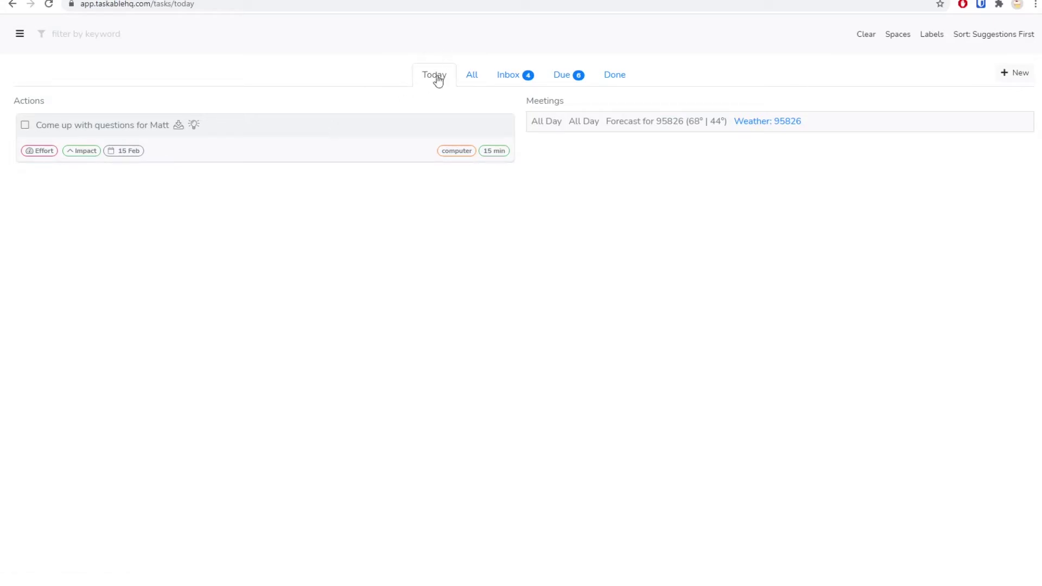
# Step: Switch between the Due, All and Today views, ending on the four-column All board
pyautogui.click(561, 74)
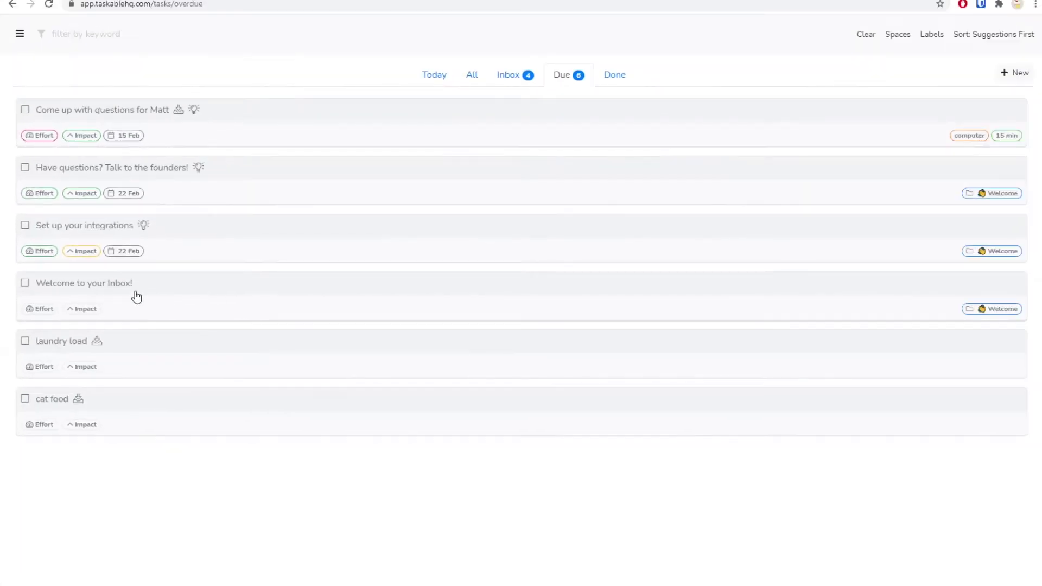
pyautogui.click(473, 75)
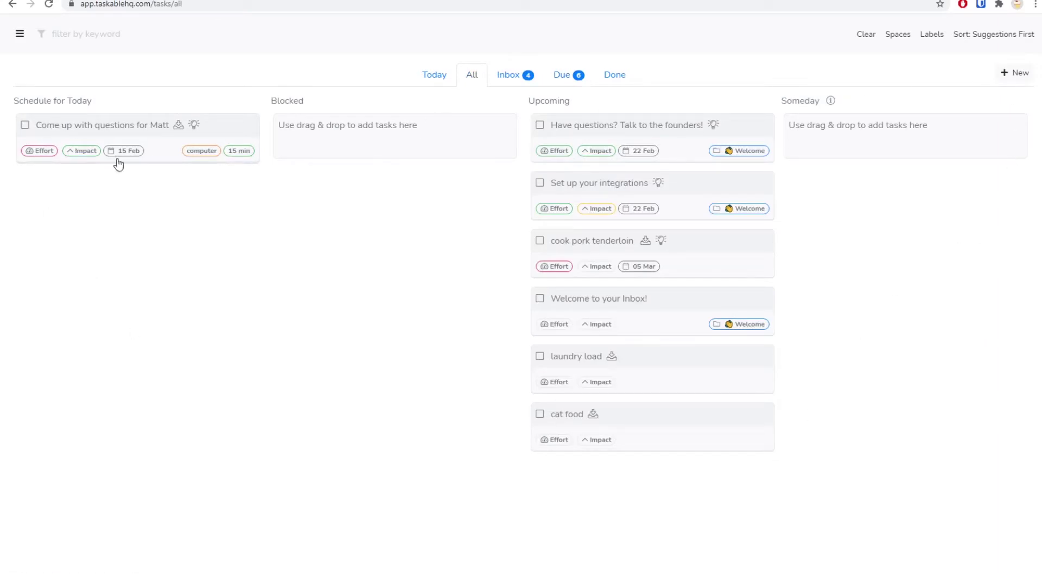
pyautogui.click(431, 78)
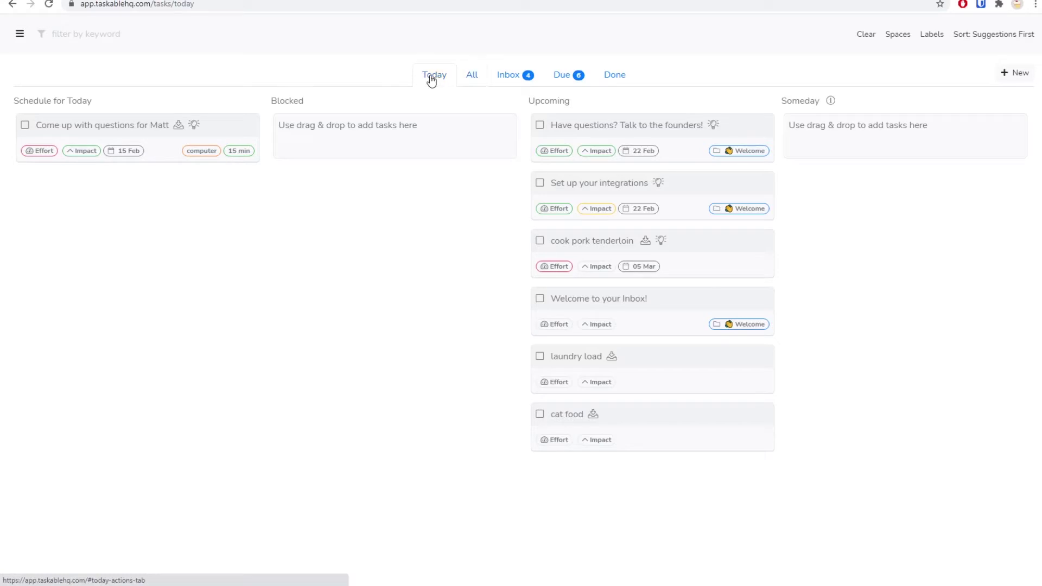
pyautogui.click(473, 78)
# Step: Move 'Have questions? Talk to the founders!' into Schedule for Today, then view the four Inbox tasks
pyautogui.moveTo(644, 133); pyautogui.dragTo(126, 191)
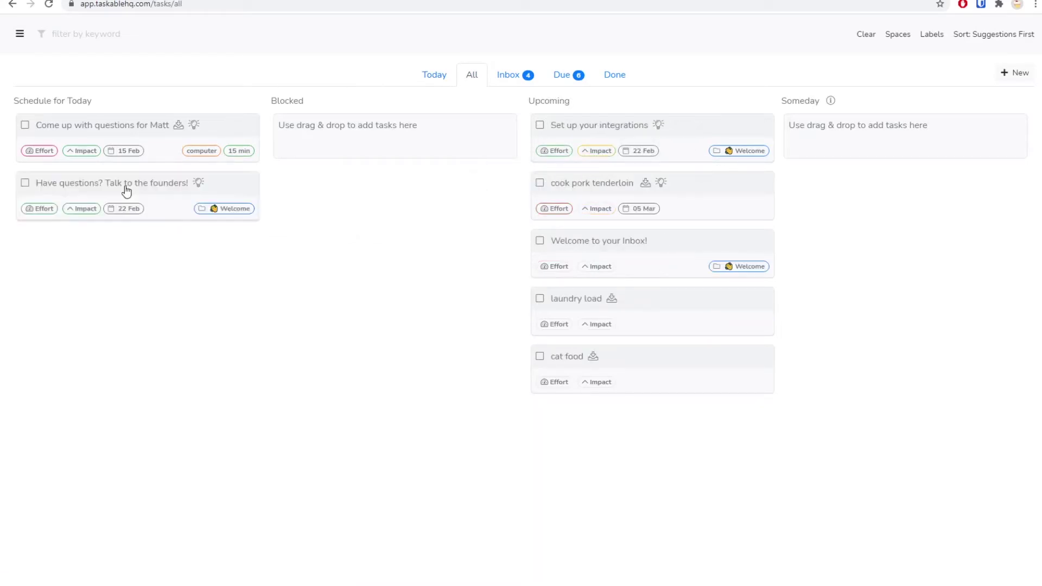
pyautogui.click(440, 74)
pyautogui.click(524, 75)
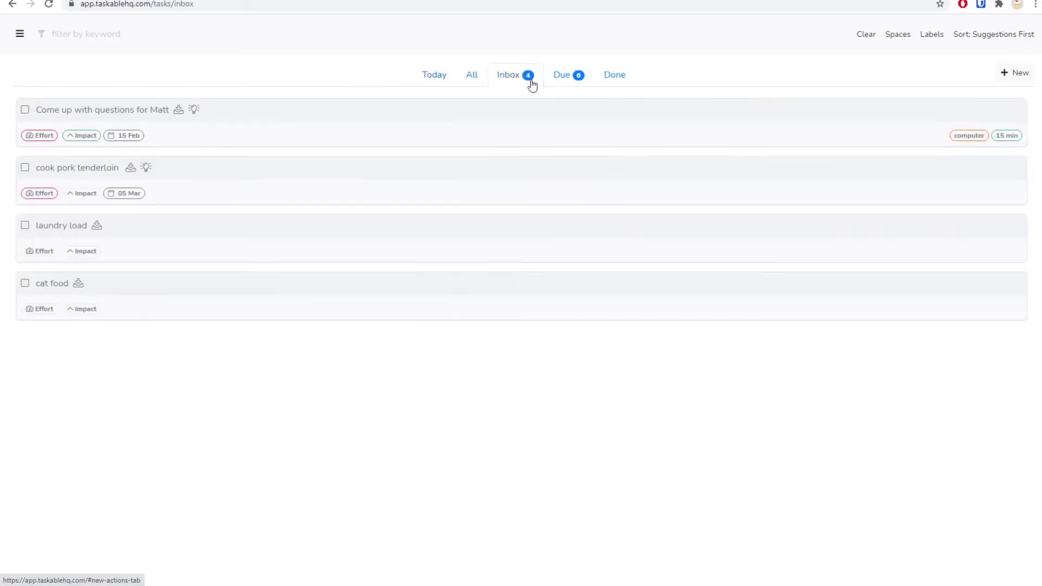
pyautogui.click(433, 76)
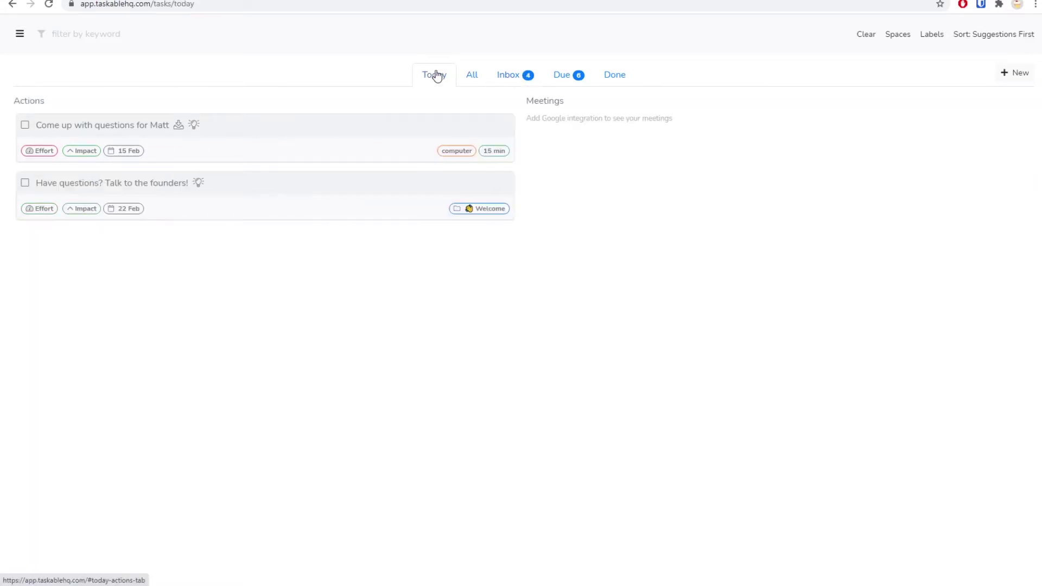
pyautogui.click(471, 77)
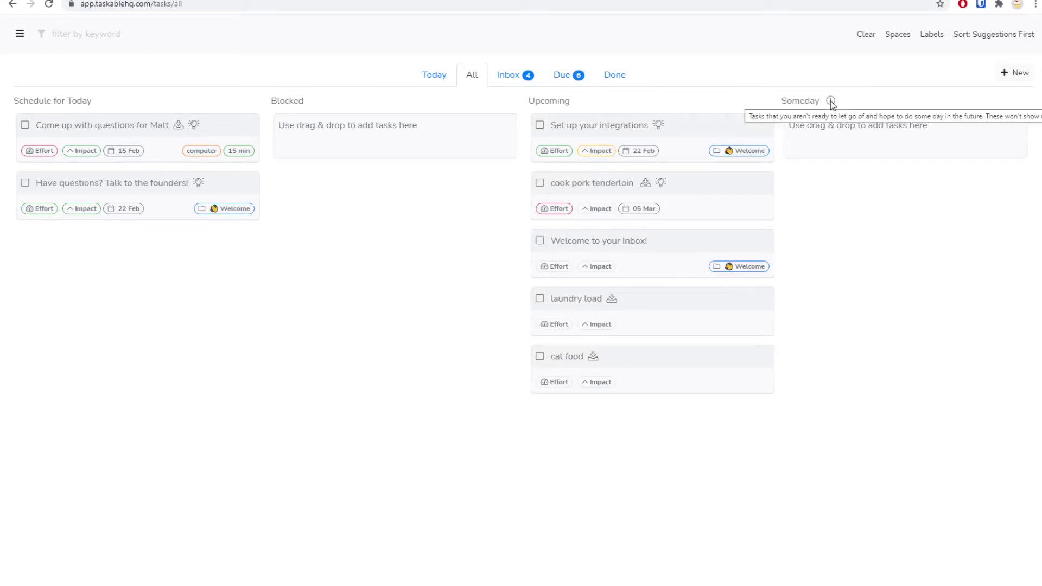
pyautogui.click(511, 76)
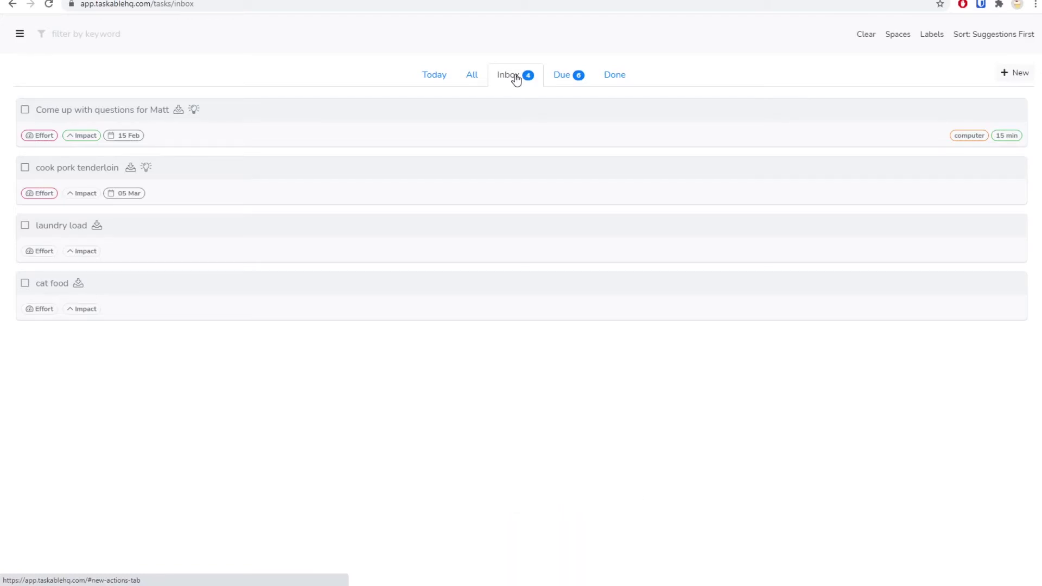
# Step: Flip between the Due, Today and All views to review the six due tasks
pyautogui.click(574, 78)
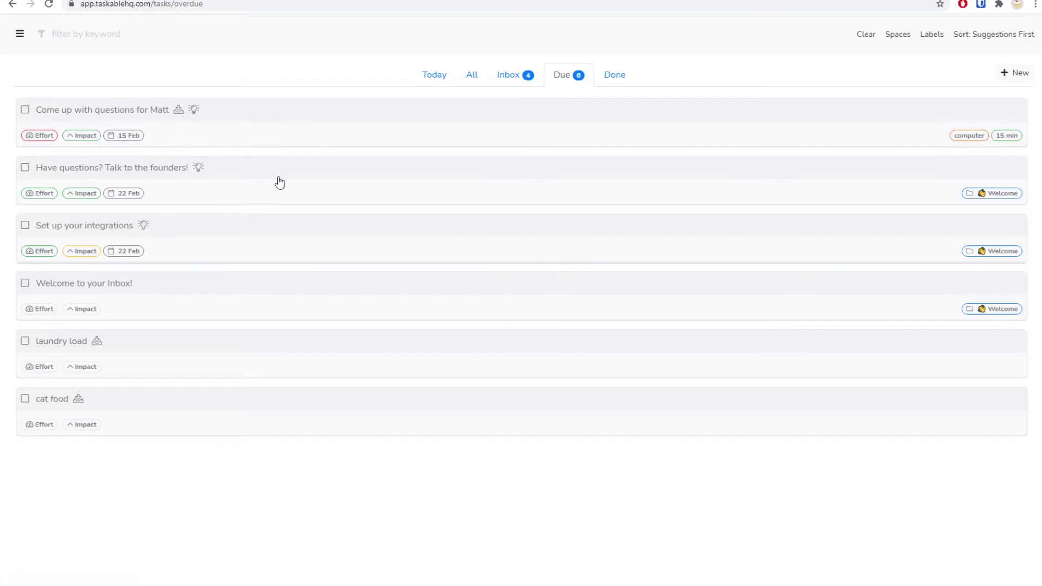
pyautogui.click(423, 85)
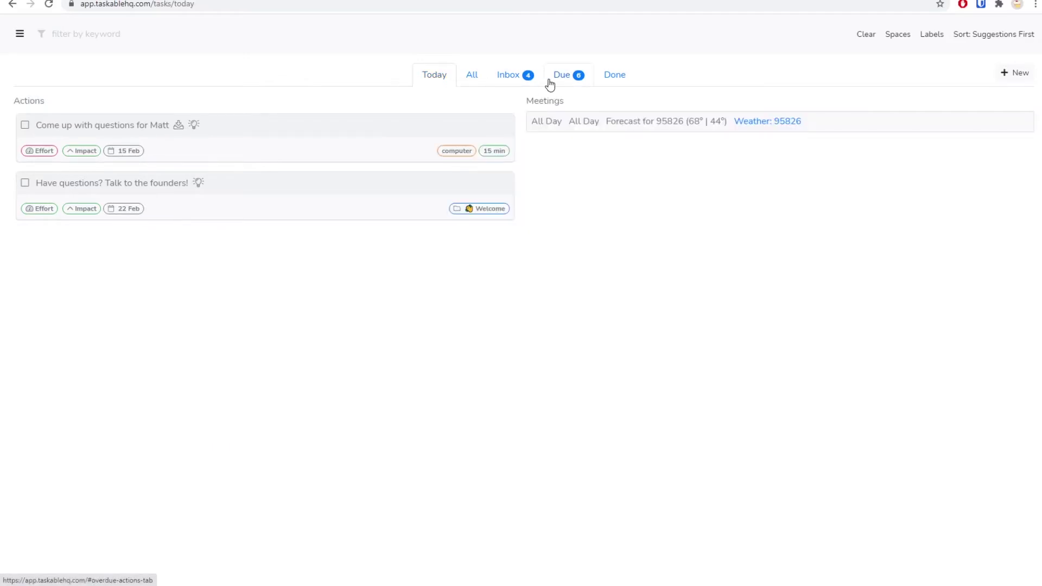
pyautogui.click(548, 84)
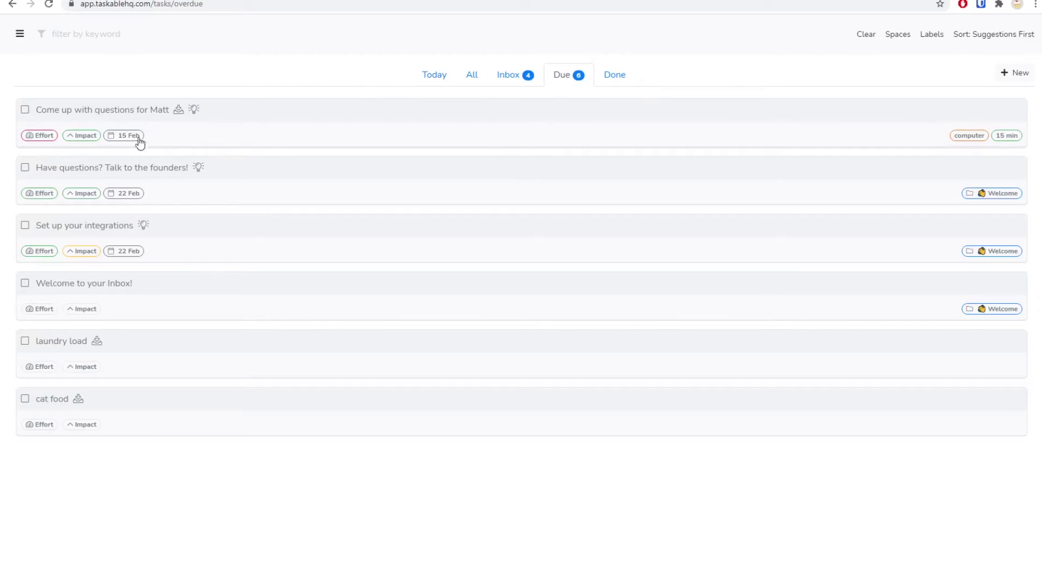
pyautogui.click(434, 75)
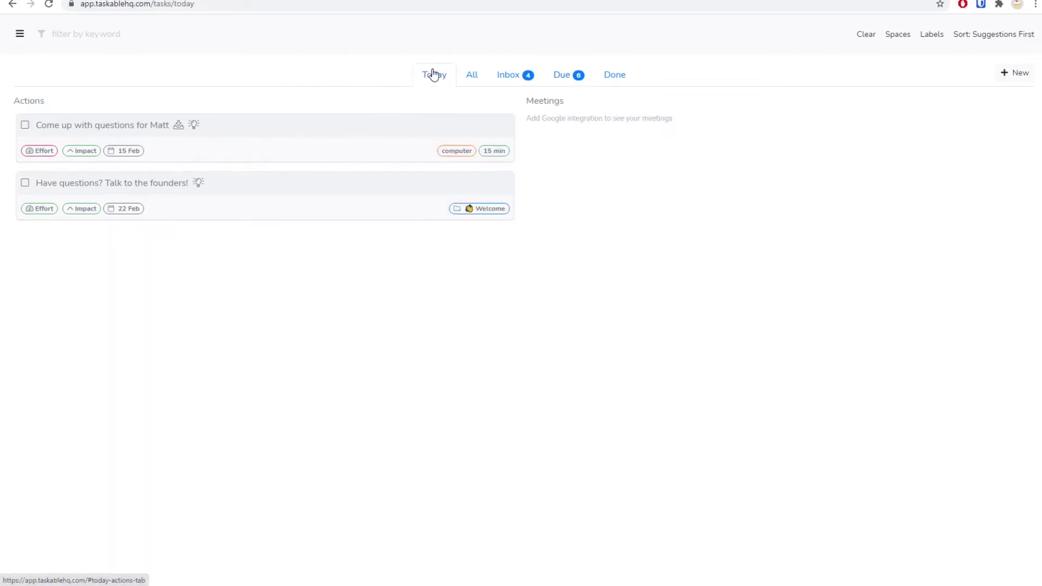
pyautogui.click(550, 76)
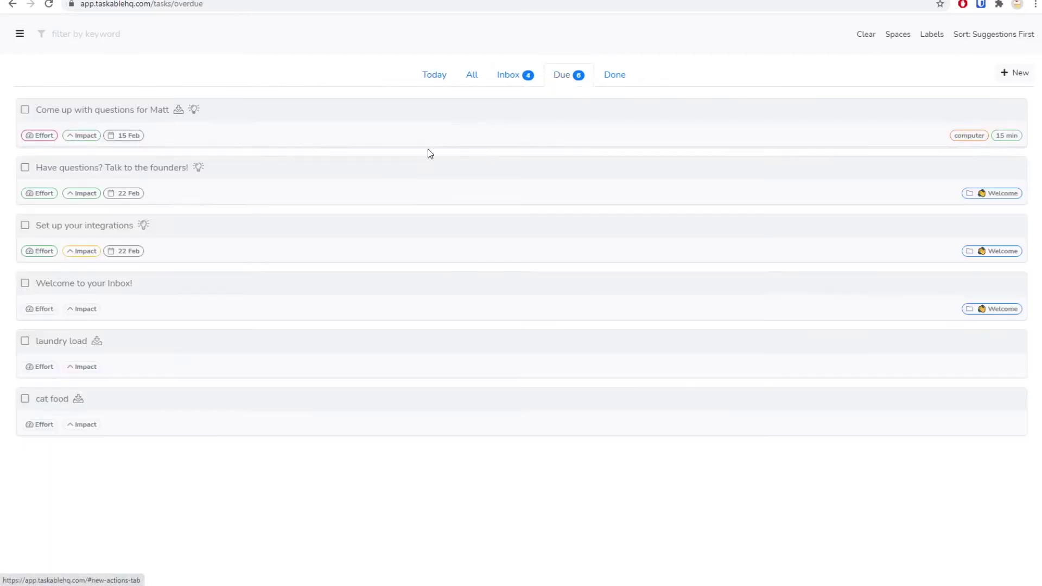
pyautogui.click(477, 78)
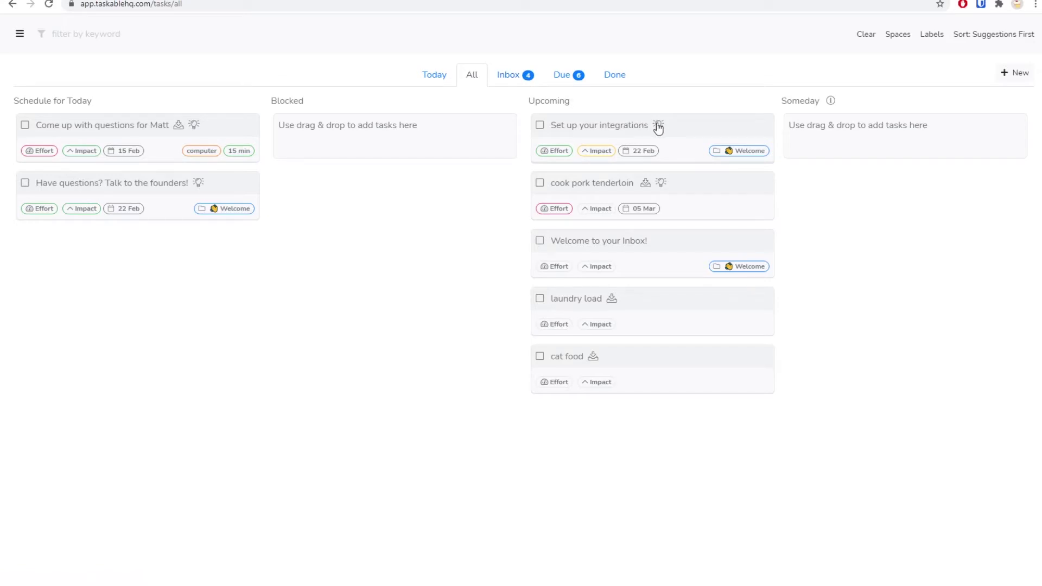
# Step: Schedule 'Set up your integrations' for today, confirm it in Today, then view Done tasks
pyautogui.moveTo(658, 128); pyautogui.dragTo(126, 249)
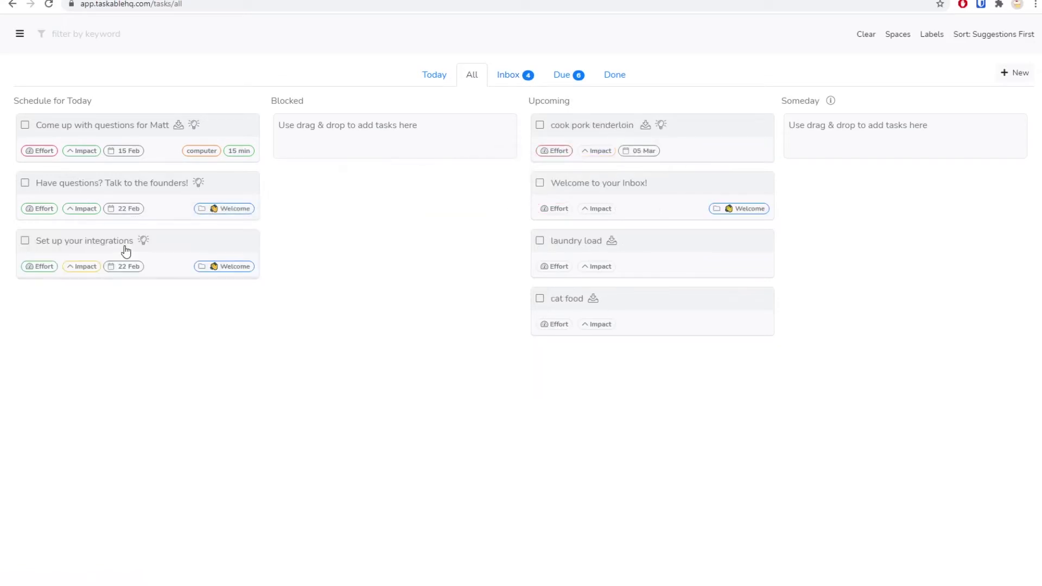
pyautogui.click(435, 86)
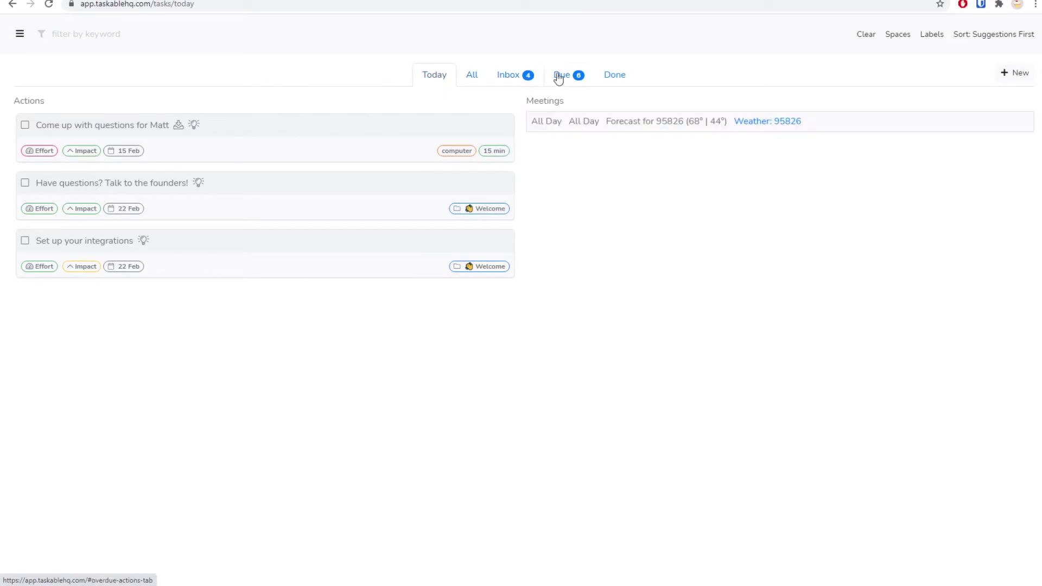
pyautogui.click(621, 76)
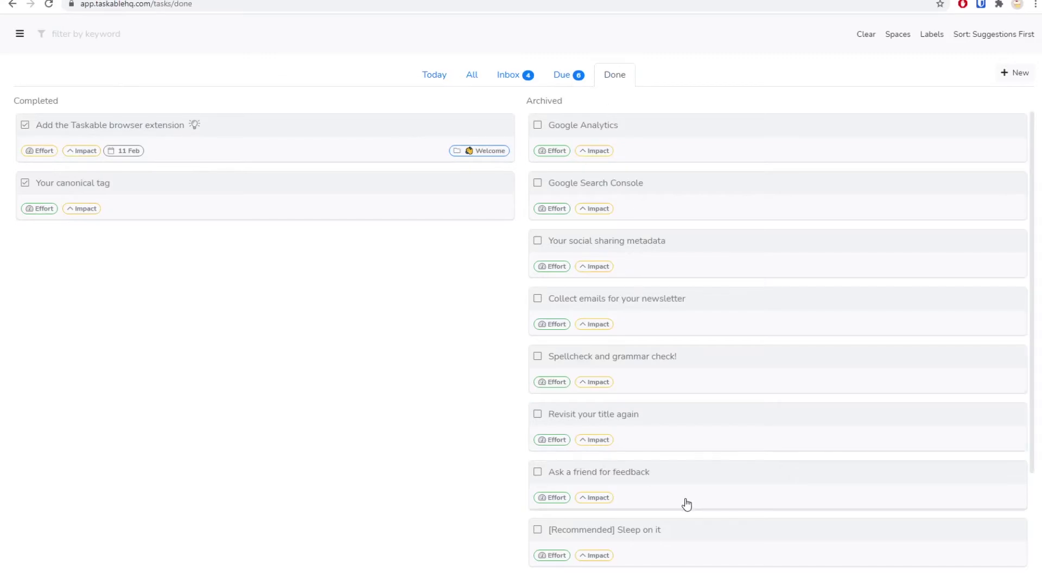
# Step: Quick-add a task named 'toy car' and view it in the Inbox, now five tasks
pyautogui.click(1014, 73)
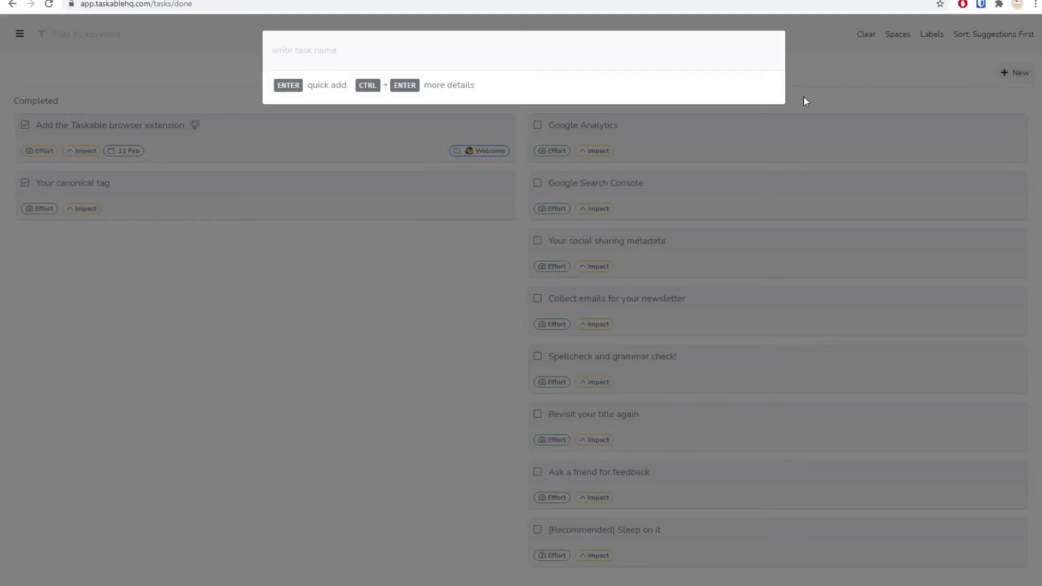
pyautogui.write('toy car')
pyautogui.press('Return')
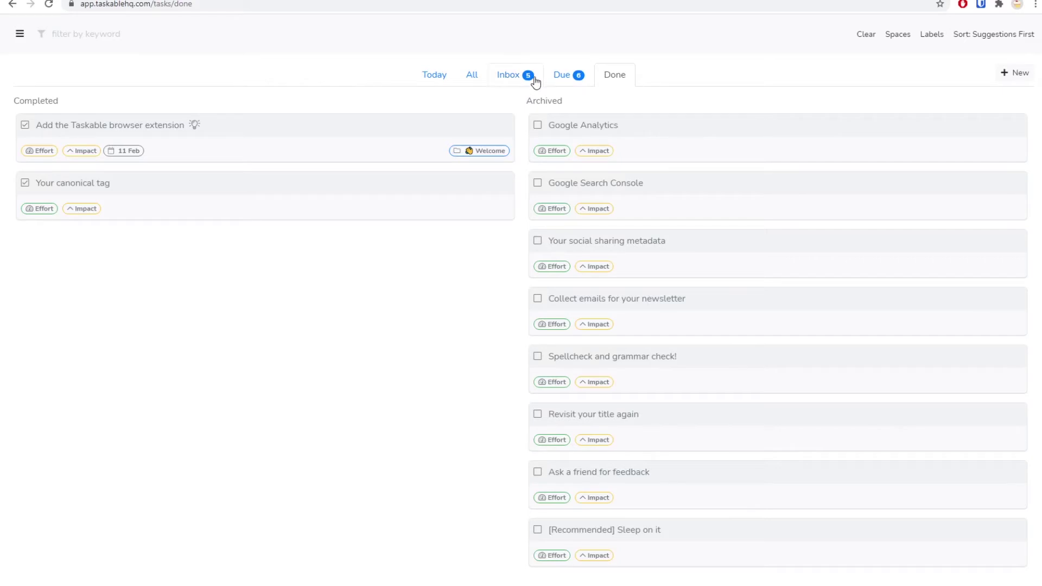
pyautogui.click(534, 80)
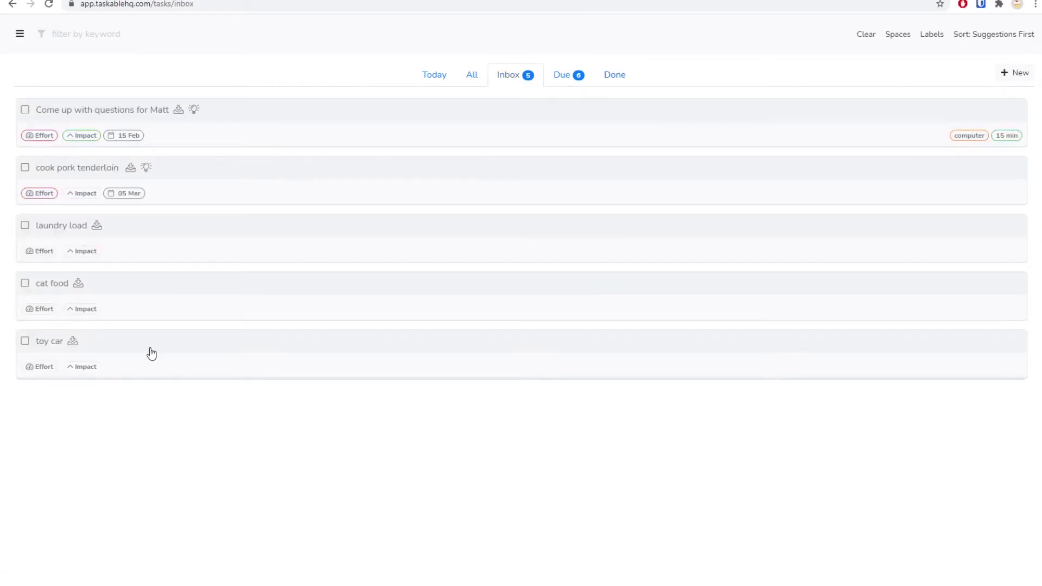
# Step: Open the toy car task's details, leaving its repeat schedule at no repeat
pyautogui.click(149, 351)
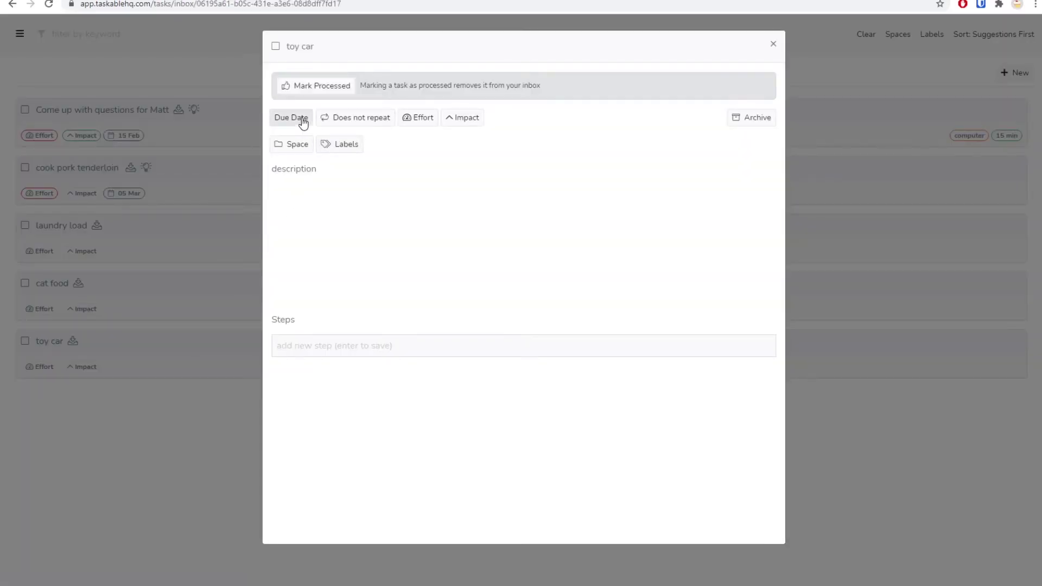
pyautogui.click(374, 121)
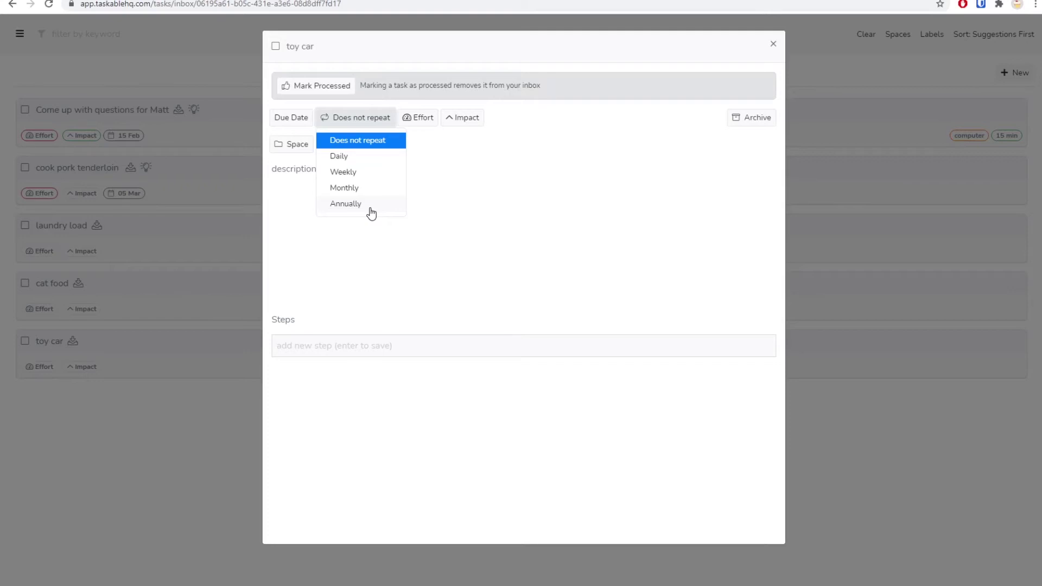
pyautogui.click(279, 169)
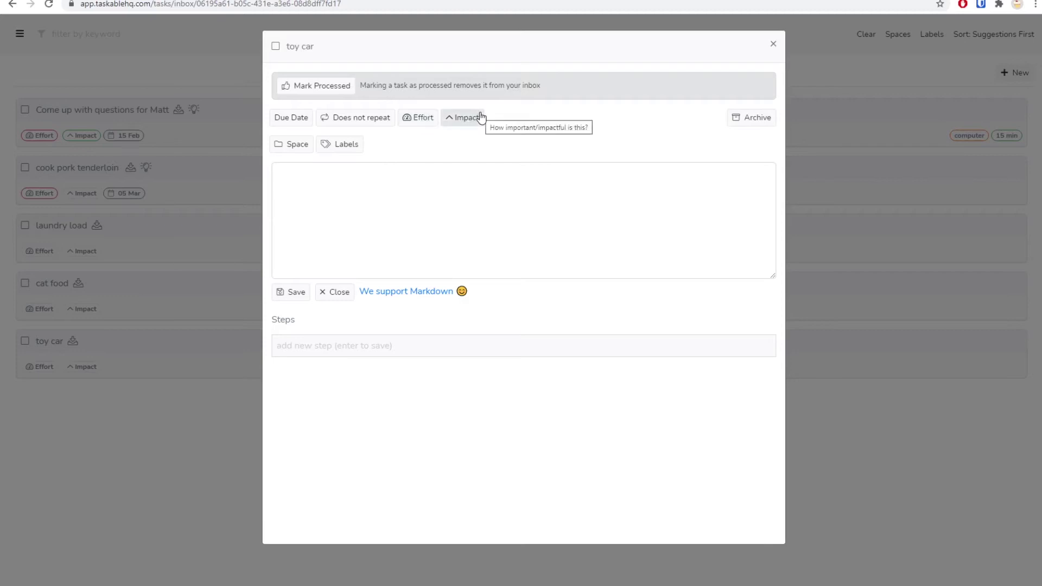
# Step: Rate the toy car task Small effort and Medium impact
pyautogui.click(425, 121)
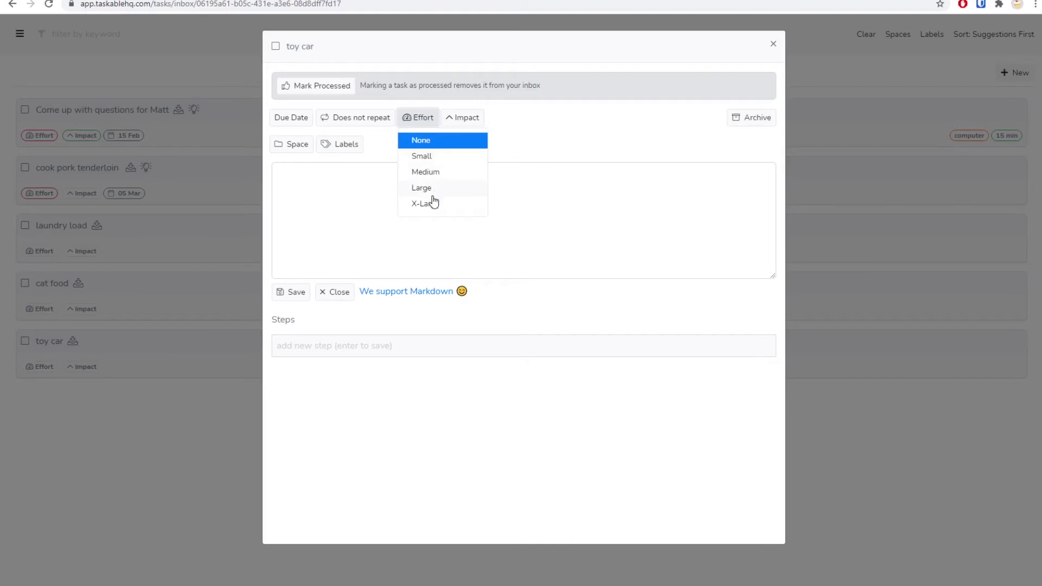
pyautogui.click(460, 121)
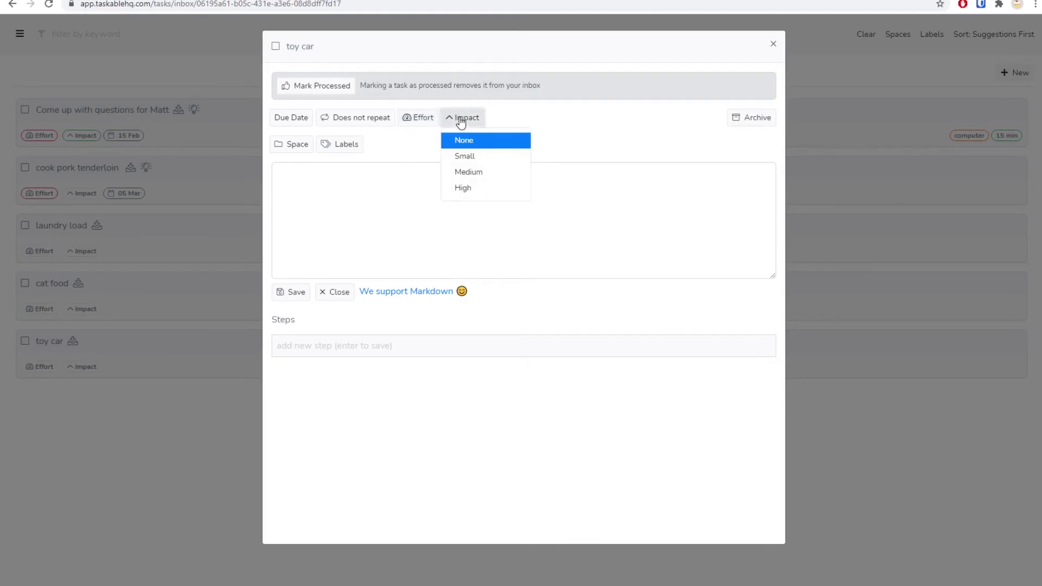
pyautogui.click(425, 239)
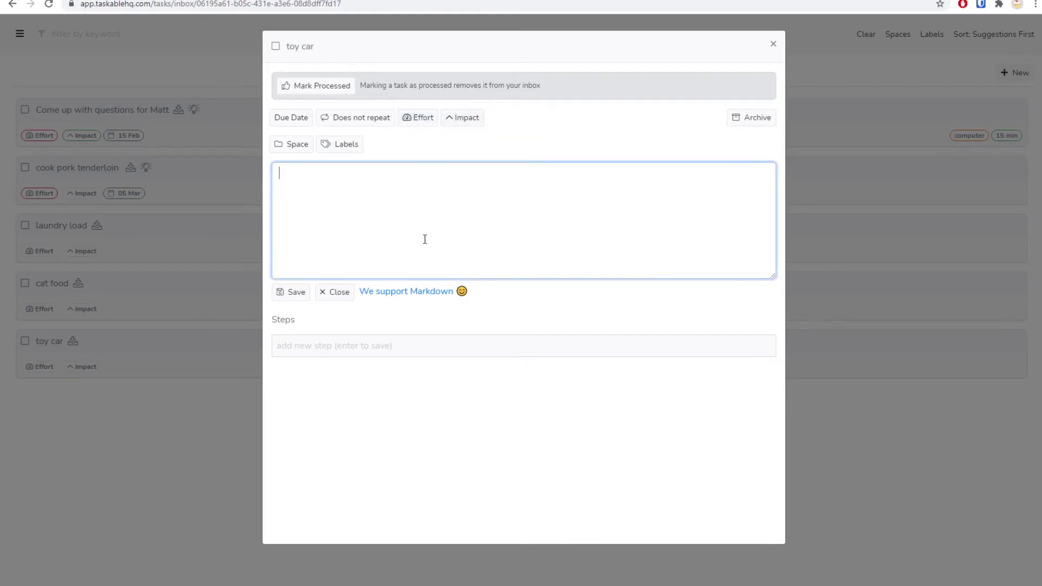
pyautogui.click(425, 121)
pyautogui.click(432, 158)
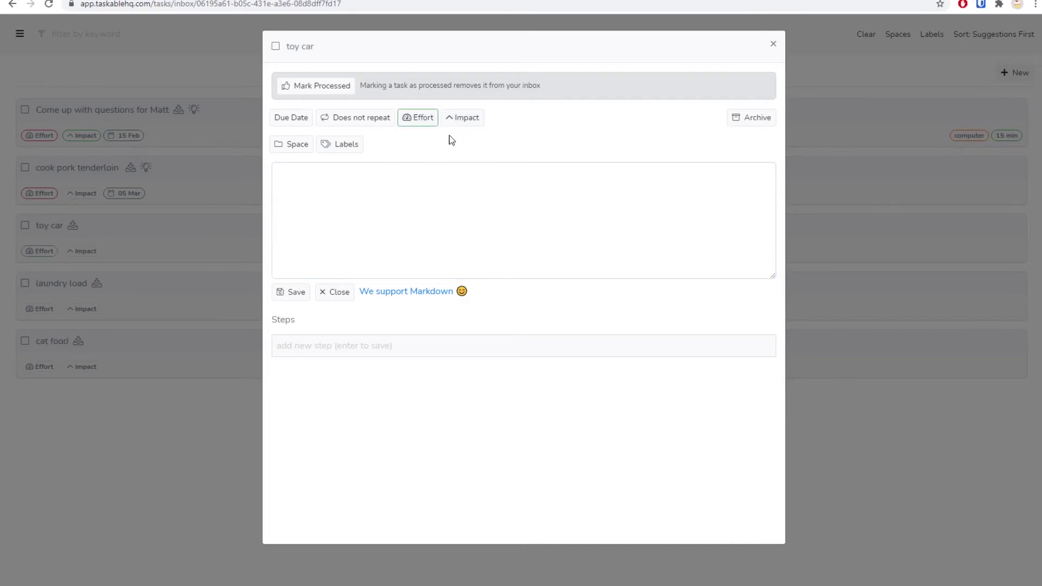
pyautogui.click(464, 124)
pyautogui.click(468, 174)
# Step: Create a new space typed as 'Make a toycare' and assign the toy car task to it
pyautogui.click(291, 154)
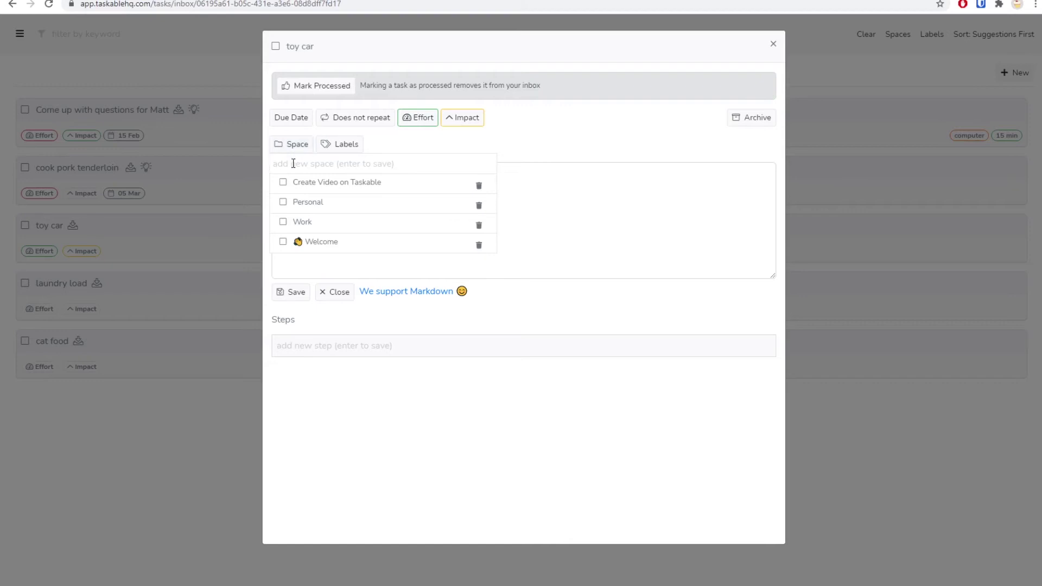
pyautogui.write('Make a toycare')
pyautogui.press('Return')
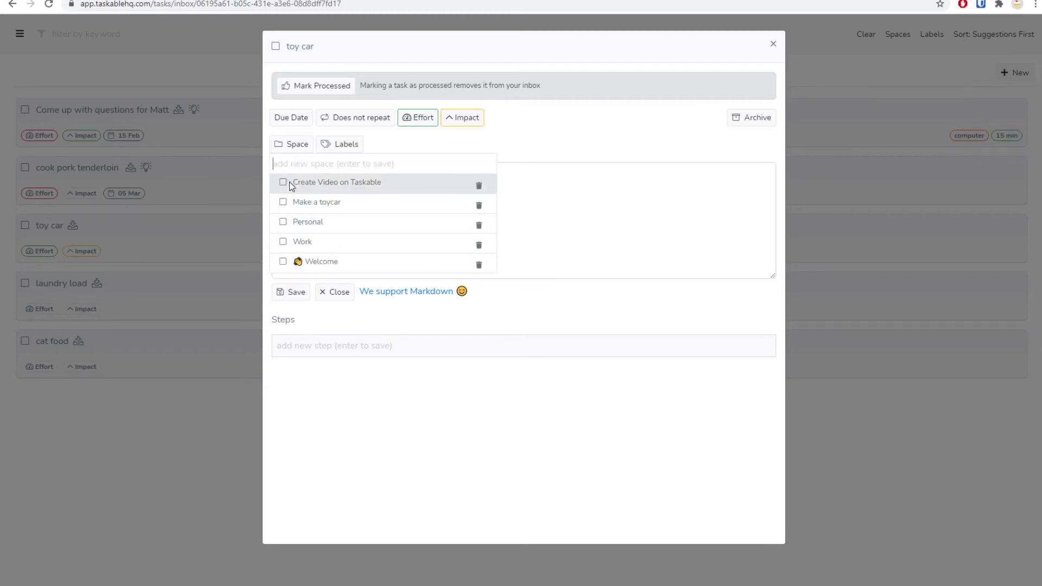
pyautogui.click(283, 204)
# Step: Write 'eiljkshn.mdn.nz' as the toy car task's description and save it
pyautogui.click(602, 207)
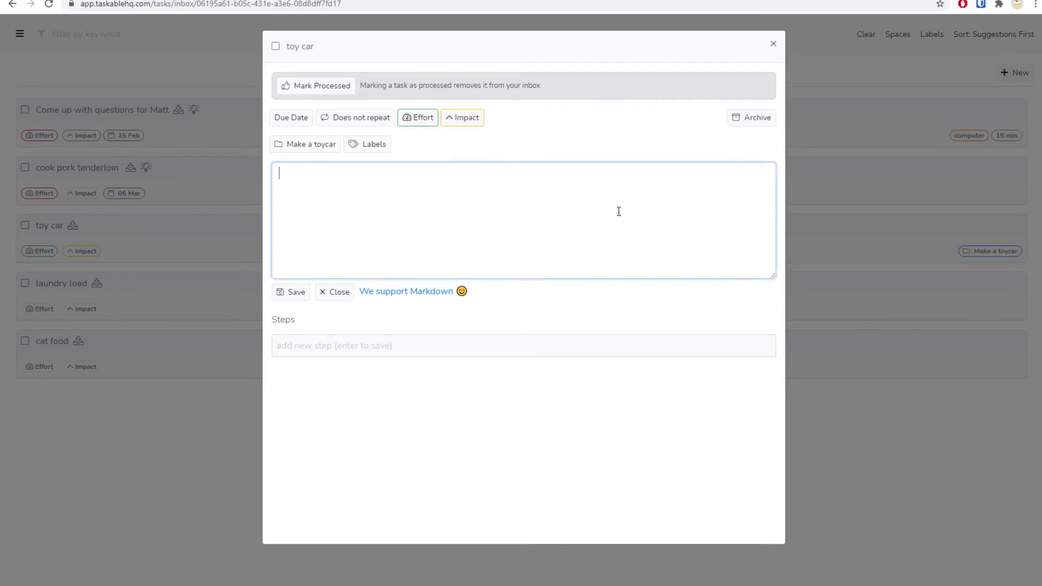
pyautogui.click(369, 149)
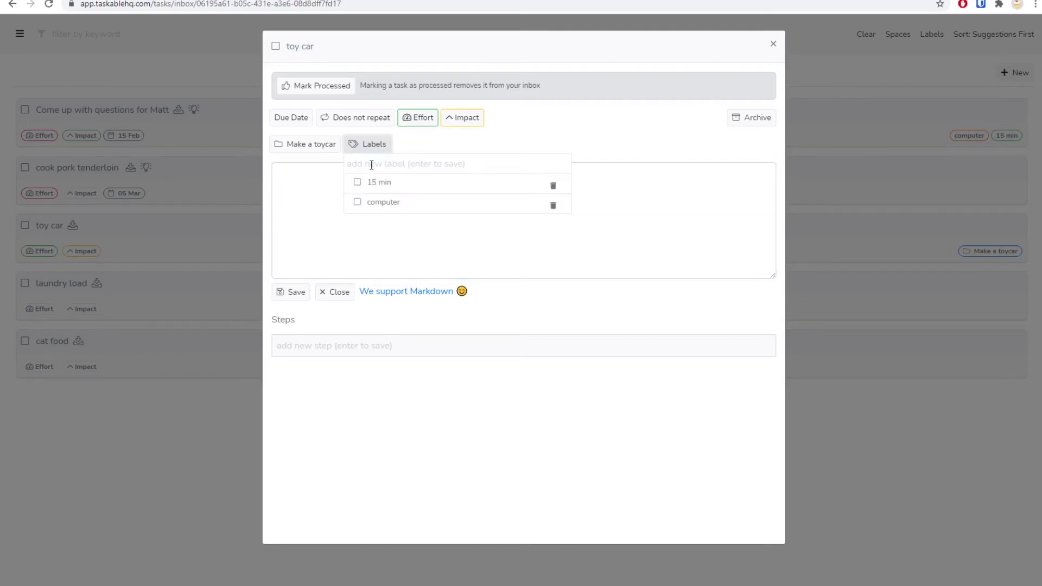
pyautogui.click(304, 180)
pyautogui.write('eiljks')
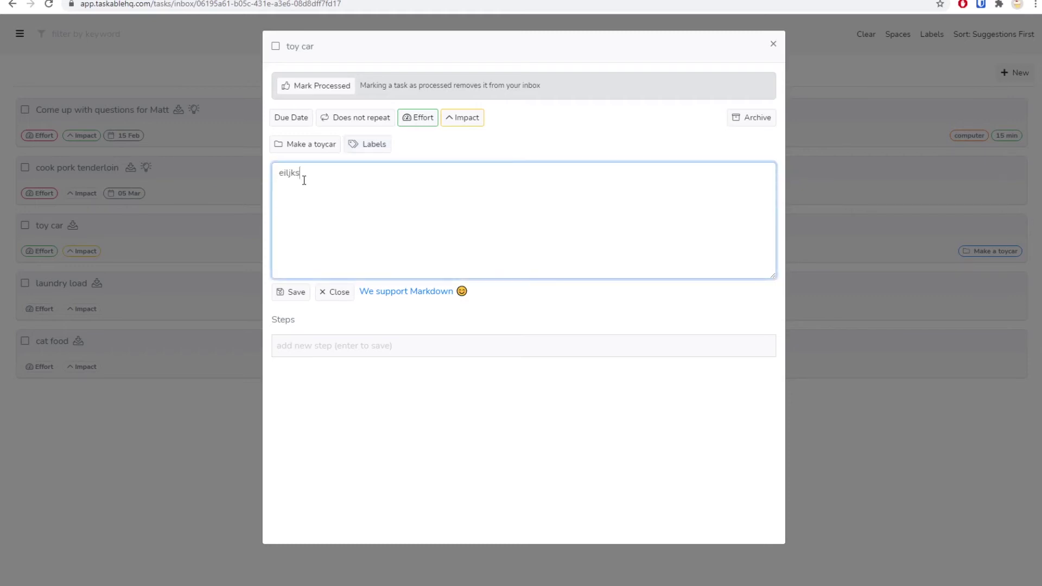
pyautogui.write('hn.mdn.nz')
pyautogui.click(297, 293)
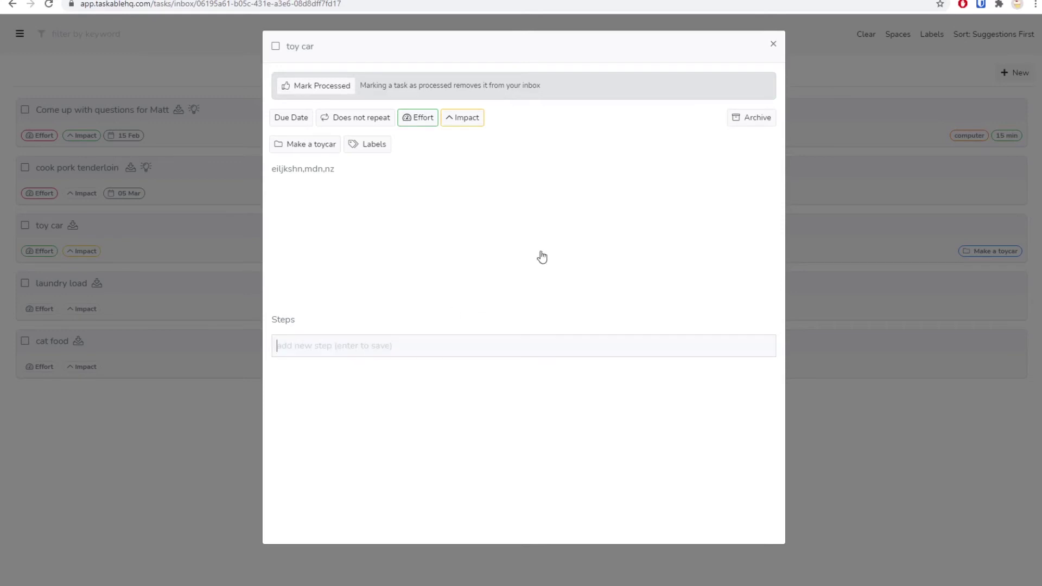
# Step: Mark the toy car task processed, close its details, and view the All board
pyautogui.click(300, 87)
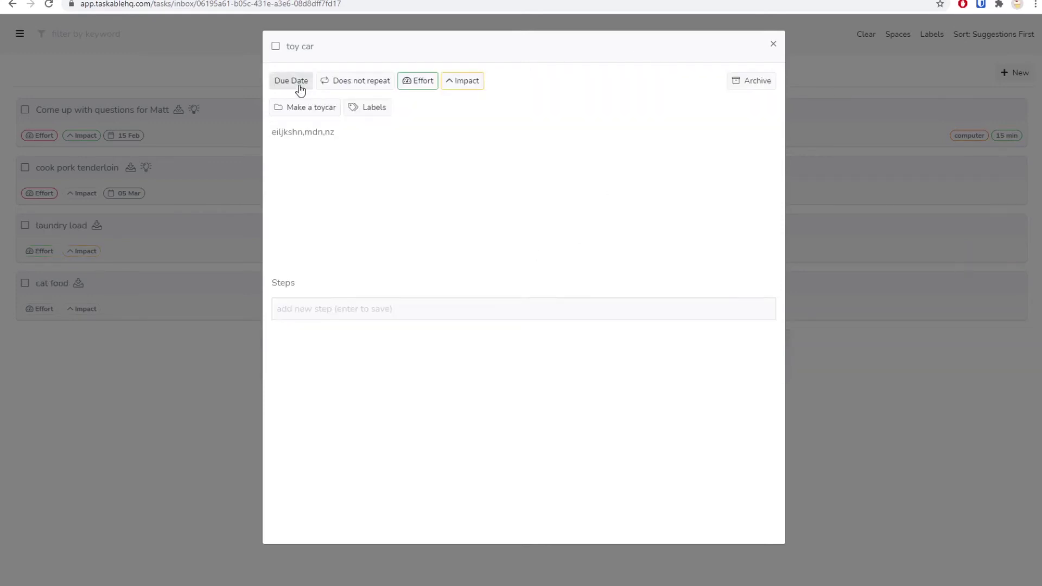
pyautogui.click(772, 43)
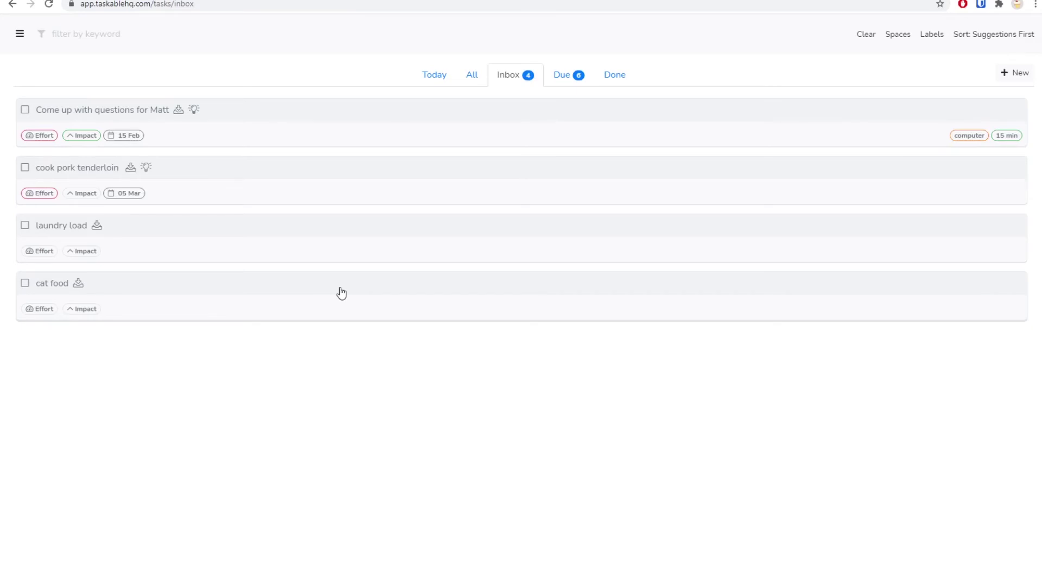
pyautogui.click(477, 78)
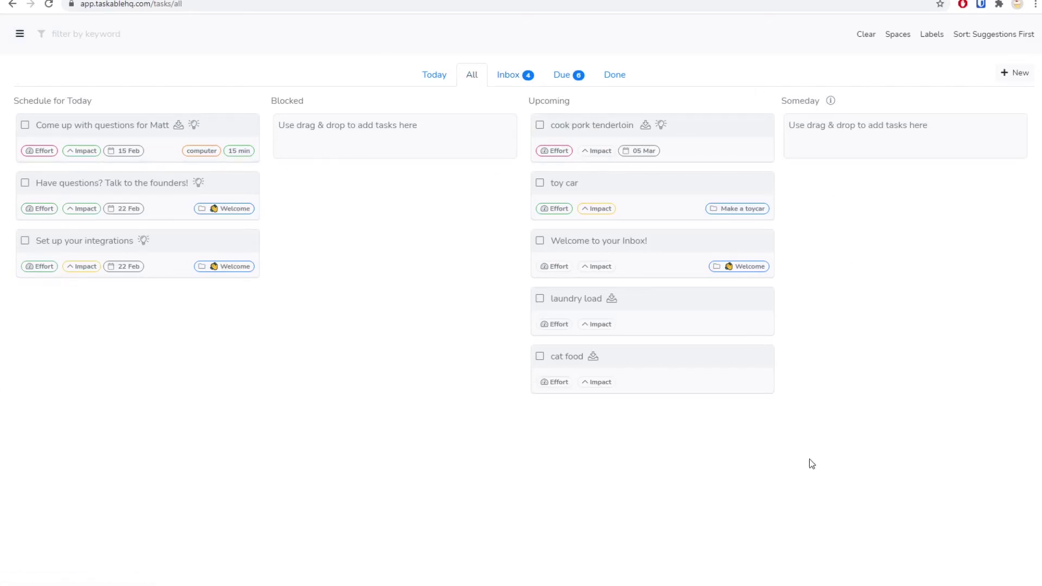
# Step: Filter the All board by the keyword 'welcome', then clear the keyword again
pyautogui.click(135, 33)
pyautogui.write('welcome')
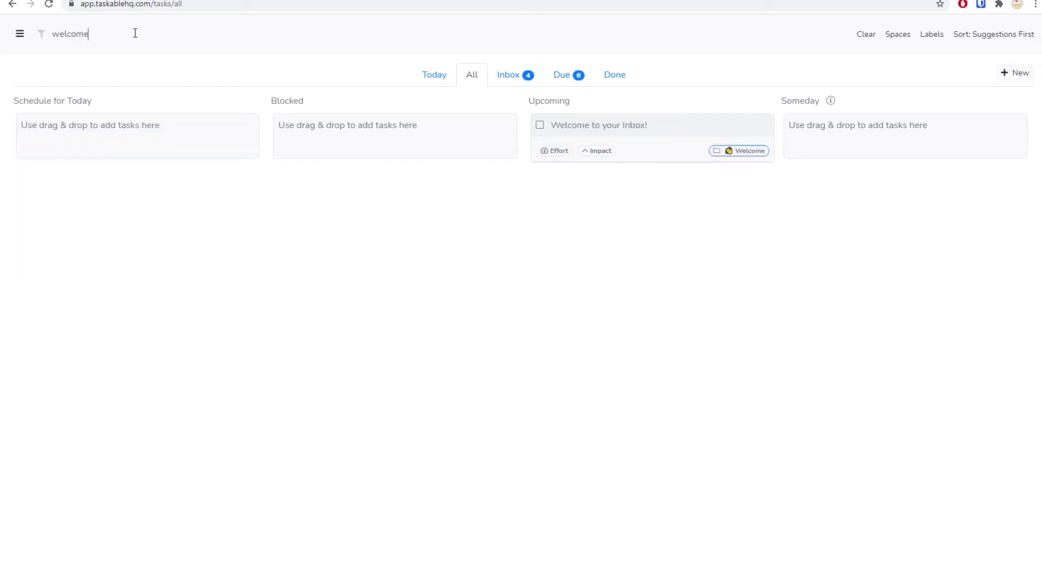
pyautogui.press('BackSpace')
pyautogui.press('BackSpace')
pyautogui.press('BackSpace')
pyautogui.press('BackSpace')
pyautogui.press('BackSpace')
pyautogui.press('BackSpace')
pyautogui.press('BackSpace')
# Step: Try the 15 min label filter on the All board, then remove it
pyautogui.click(937, 35)
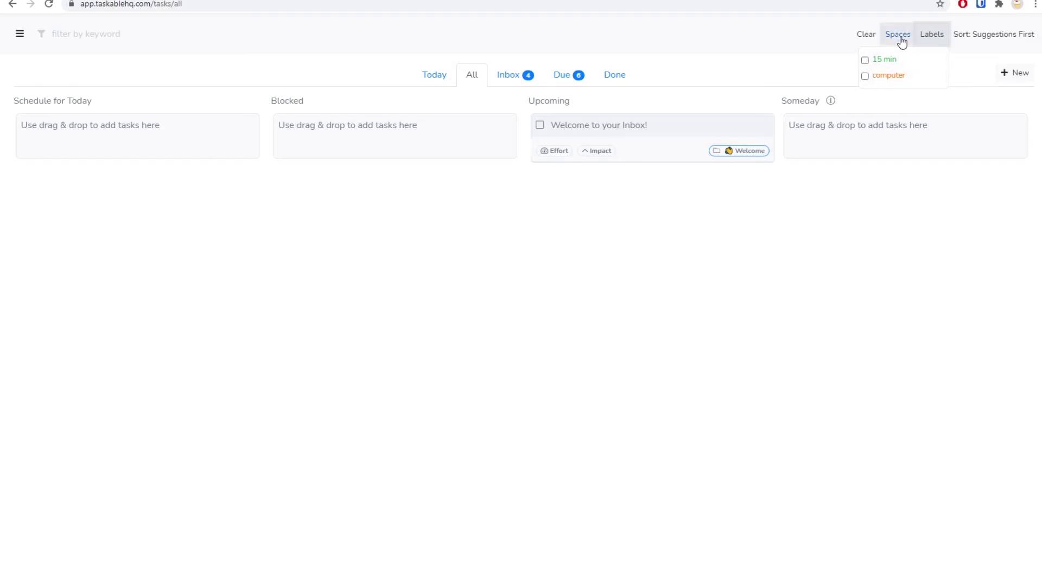
pyautogui.click(922, 35)
pyautogui.click(865, 60)
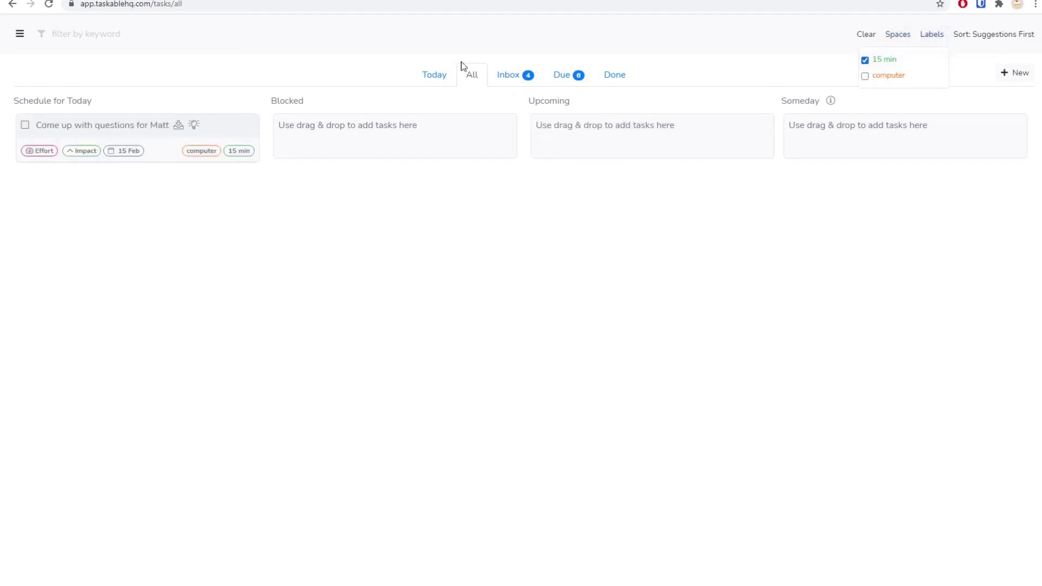
pyautogui.click(865, 60)
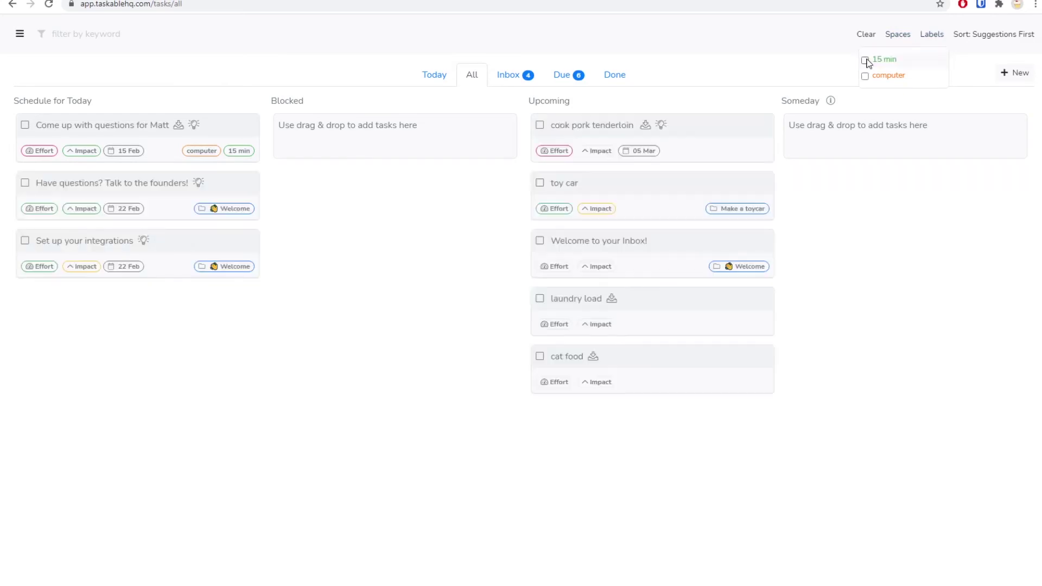
# Step: Limit the board to the Create Video on Taskable space and bring up the sort choices
pyautogui.click(895, 36)
pyautogui.click(806, 61)
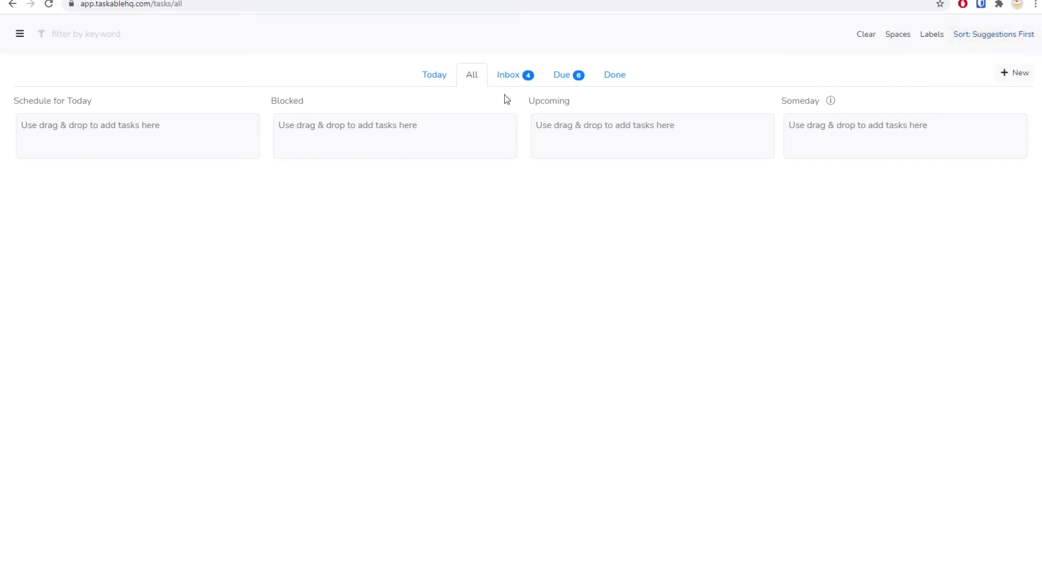
pyautogui.click(1012, 38)
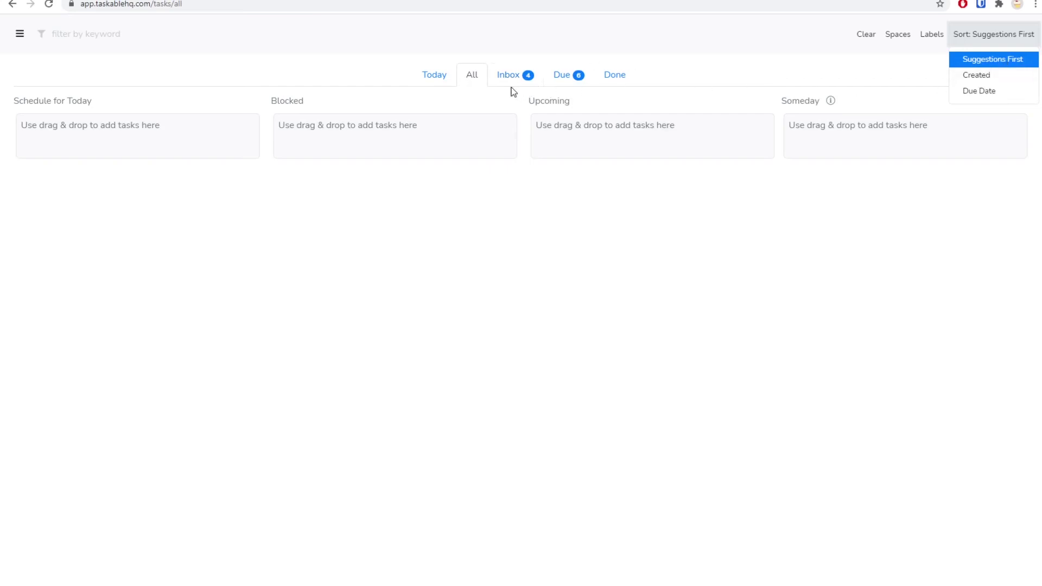
# Step: Review the label and space filter lists, then clear the space filter so all tasks show
pyautogui.click(924, 37)
pyautogui.click(897, 37)
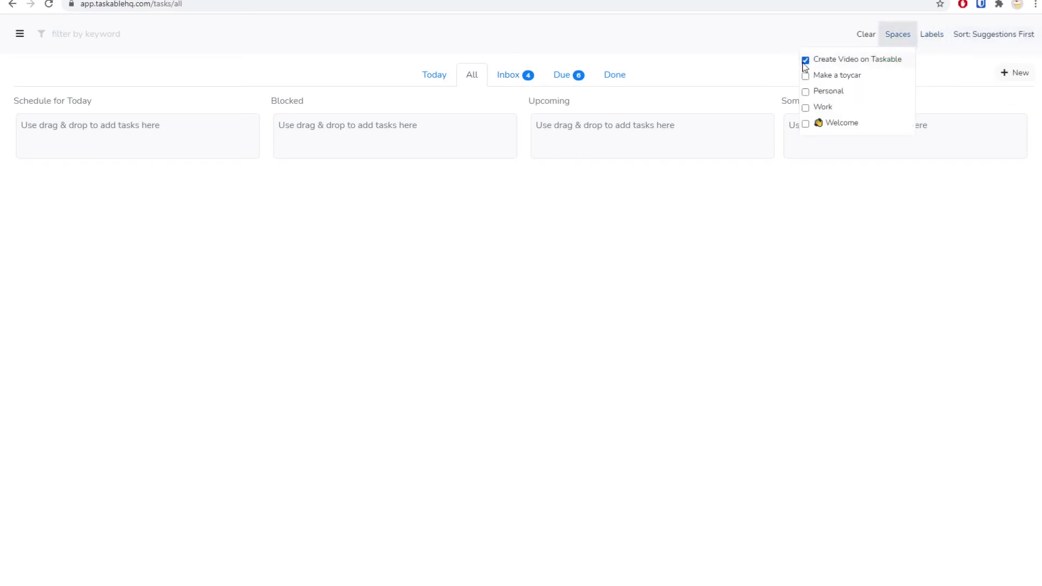
pyautogui.click(973, 39)
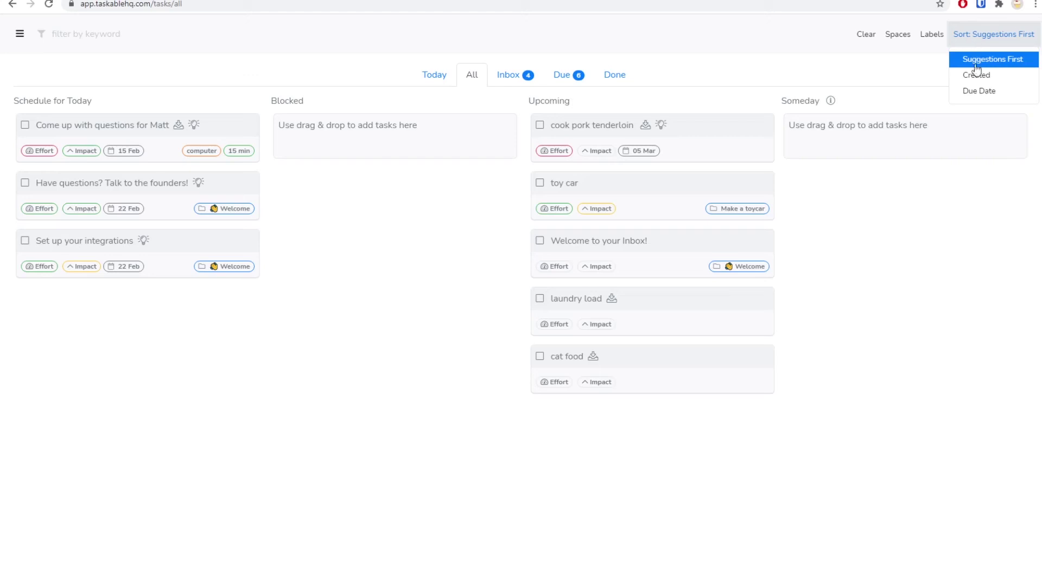
# Step: Sort tasks by Due Date, reset to Suggestions First, and switch to the Today view
pyautogui.click(980, 92)
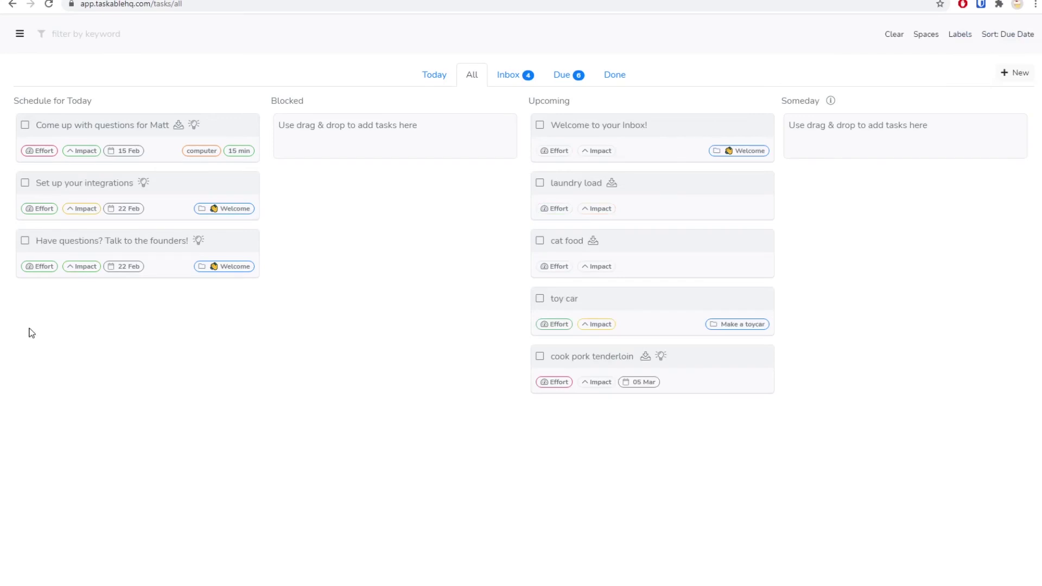
pyautogui.click(995, 36)
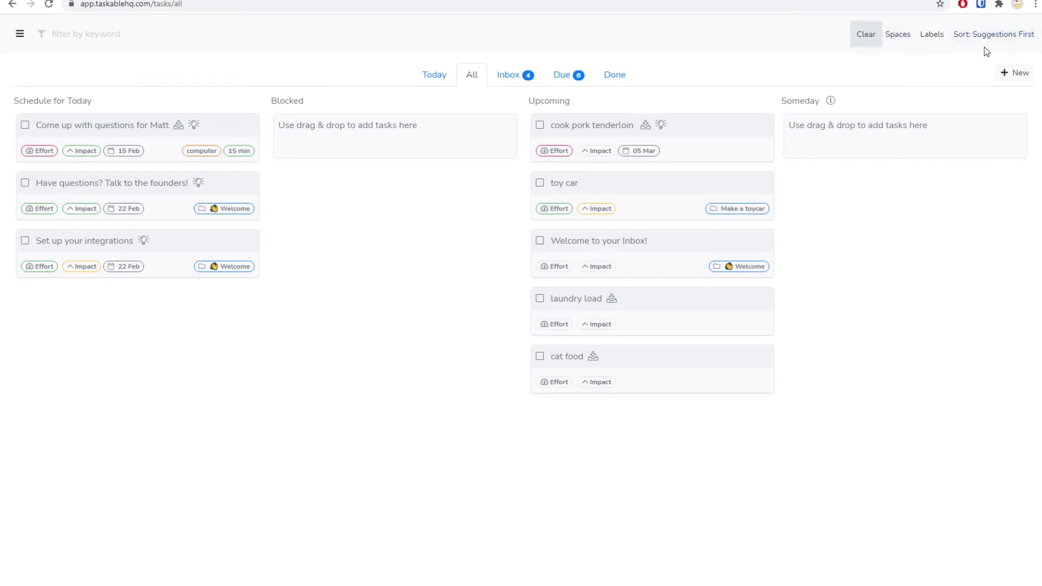
pyautogui.click(422, 81)
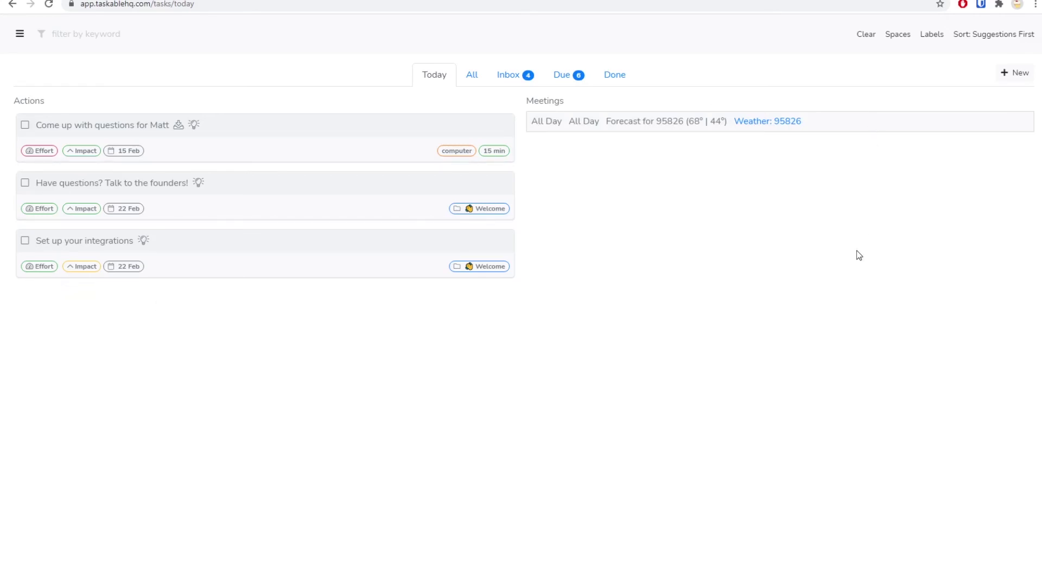
# Step: Go through Tasks to the Templates marketplace and browse the checklist template cards
pyautogui.click(20, 33)
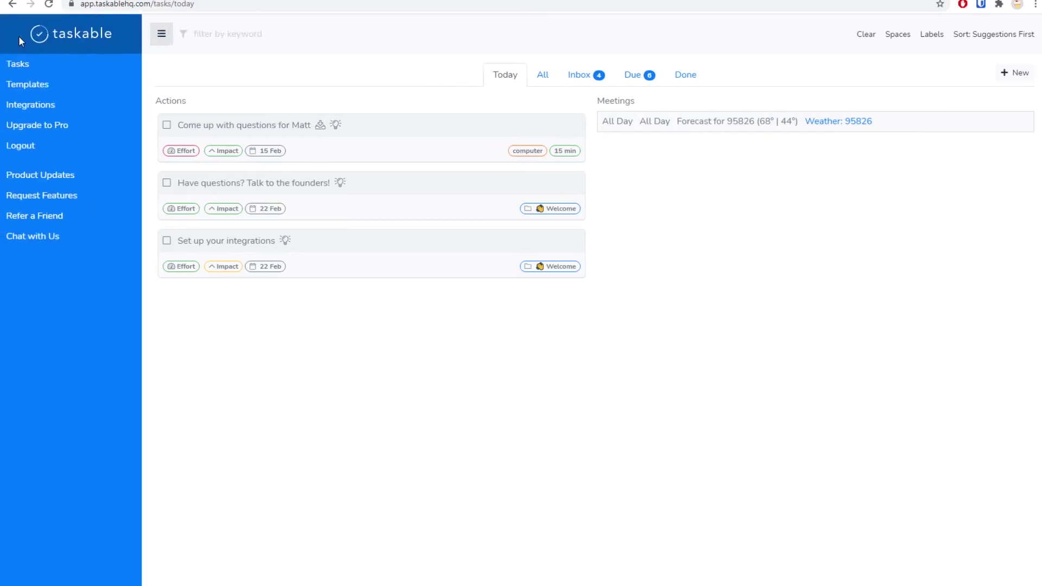
pyautogui.click(22, 75)
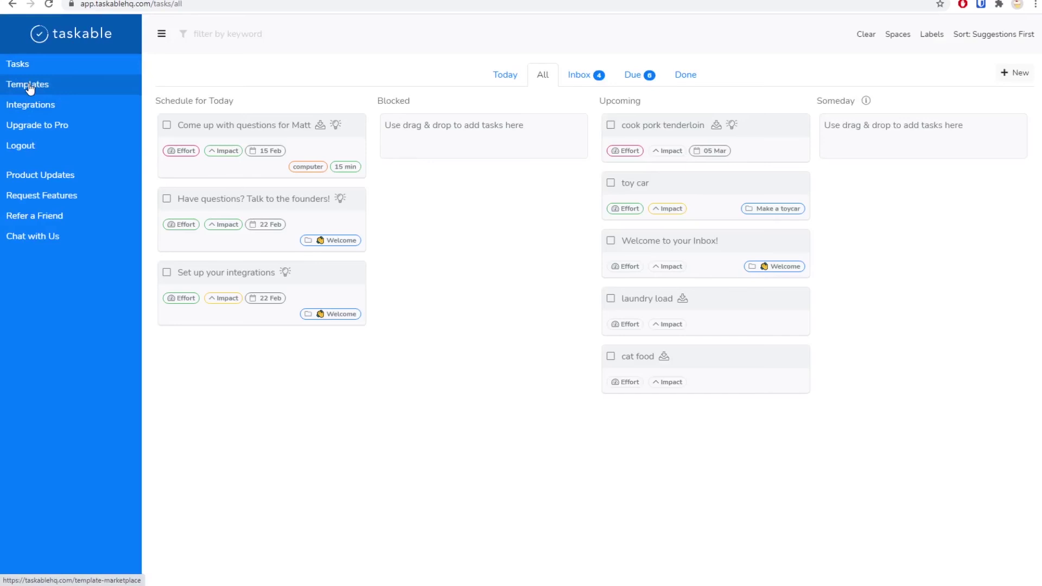
pyautogui.click(28, 85)
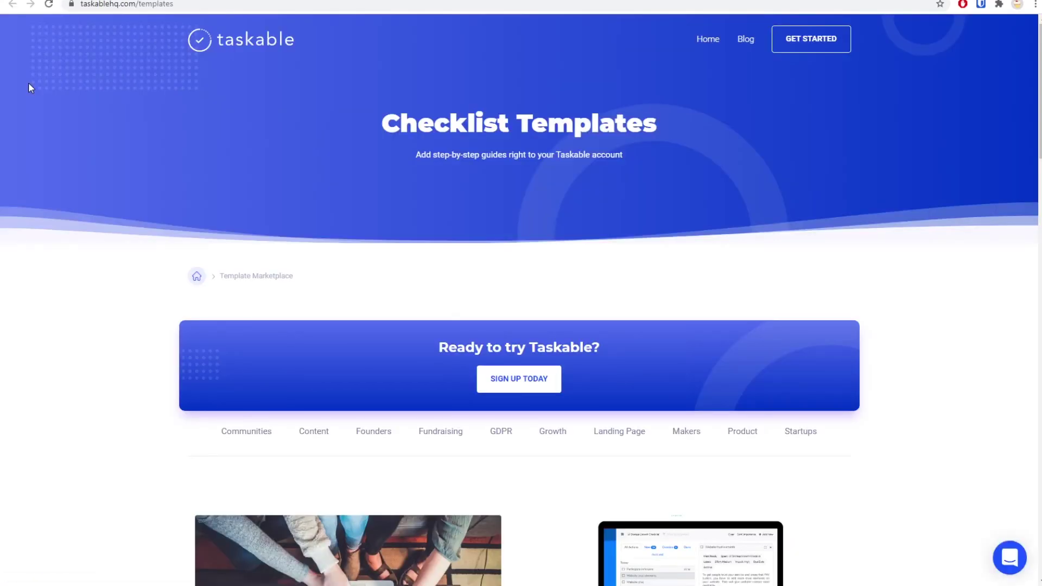
pyautogui.scroll(-5, 47, 228)
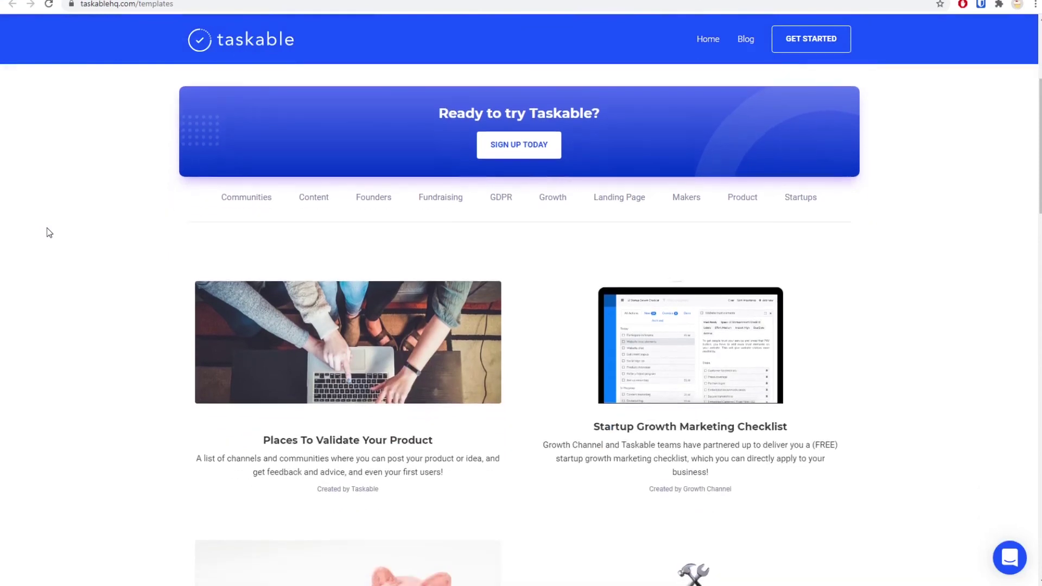
pyautogui.scroll(-4, 47, 228)
pyautogui.scroll(-2, 46, 229)
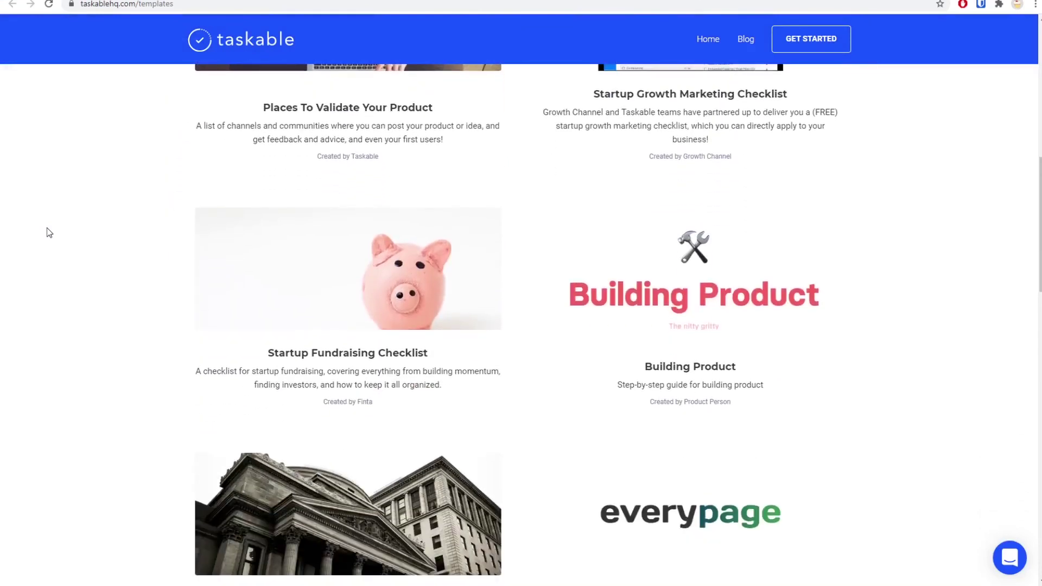
pyautogui.scroll(-3, 47, 232)
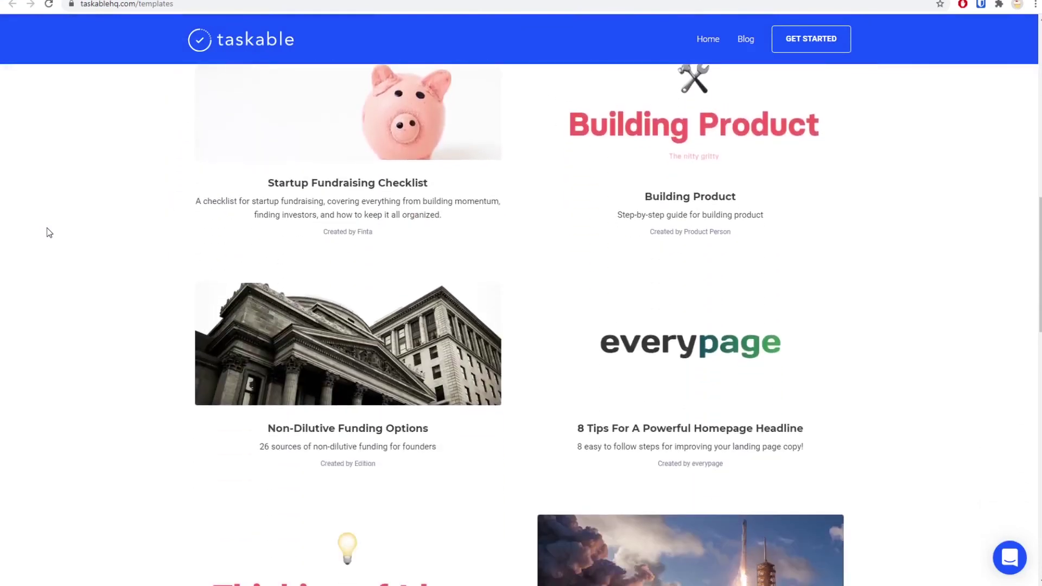
pyautogui.scroll(-10, 47, 232)
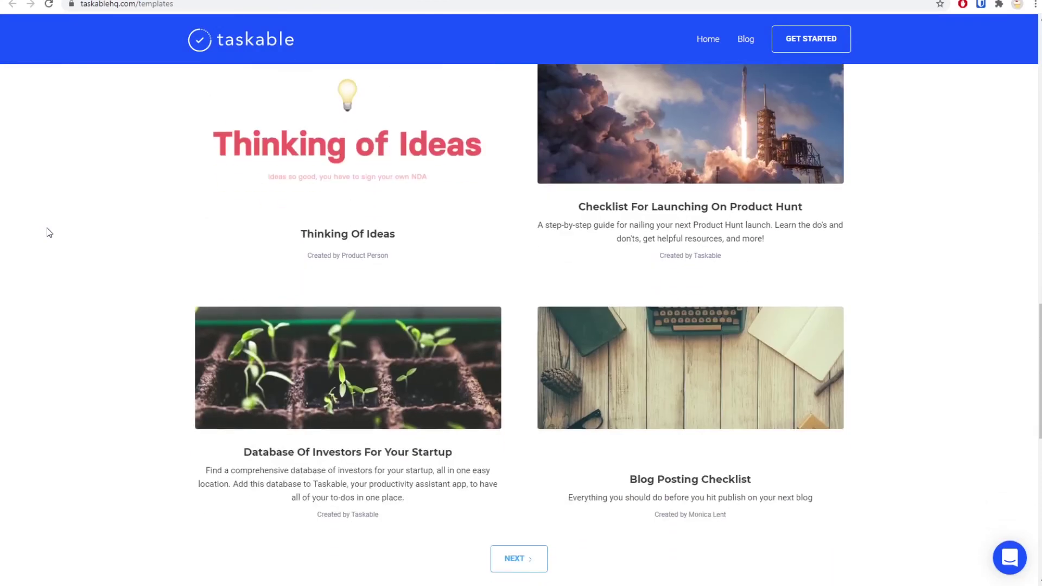
pyautogui.scroll(9, 47, 232)
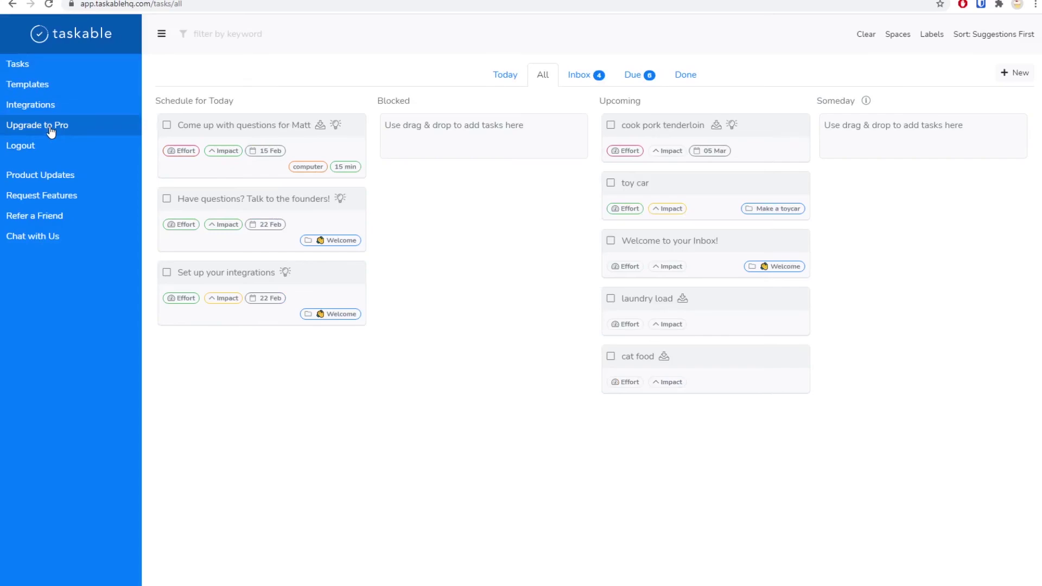
# Step: View the Pro upgrade pricing ($100 yearly, $10 monthly), then dismiss it
pyautogui.click(51, 129)
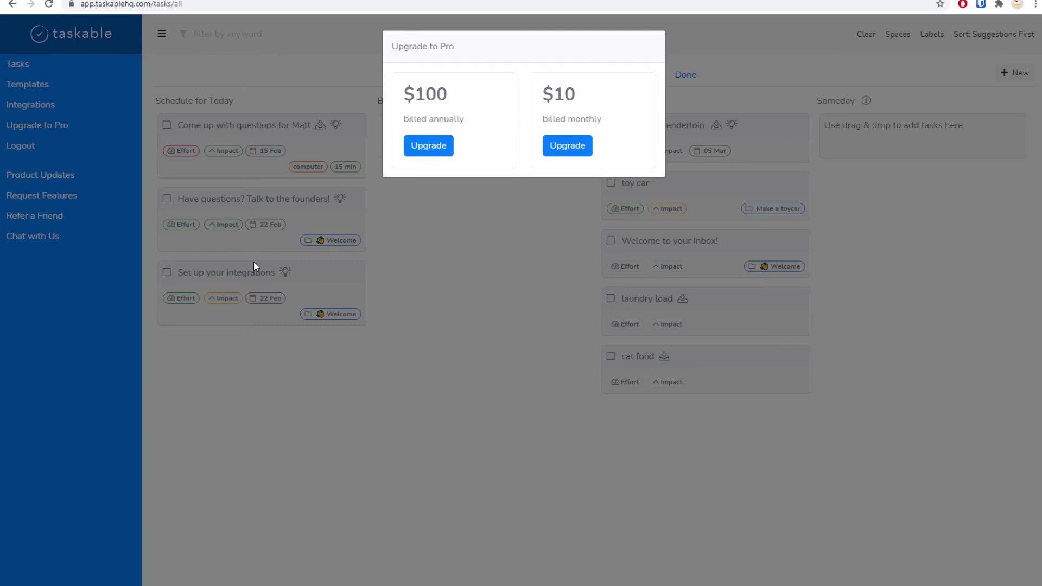
pyautogui.click(399, 273)
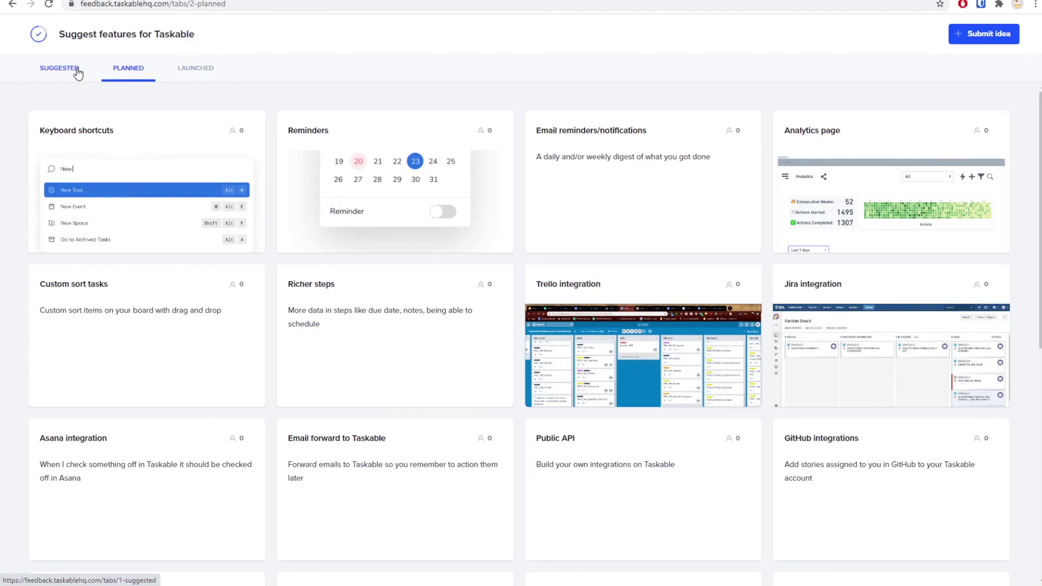
# Step: Browse the suggested ideas, including Pause/Play task, and the launched ideas on the feedback board
pyautogui.click(59, 68)
pyautogui.click(61, 207)
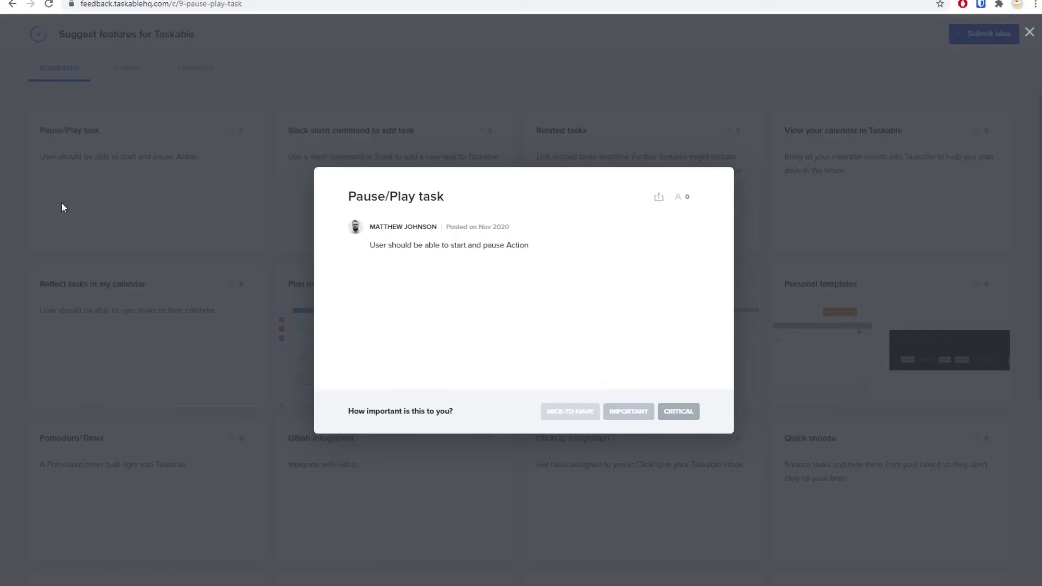
pyautogui.click(685, 128)
pyautogui.click(192, 68)
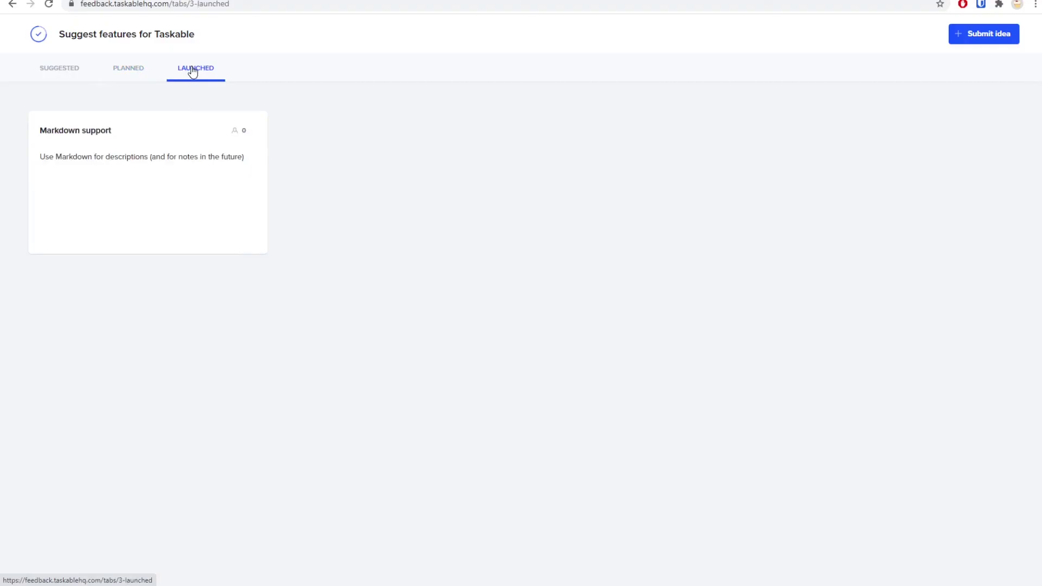
pyautogui.hotkey('alt', 'Left')
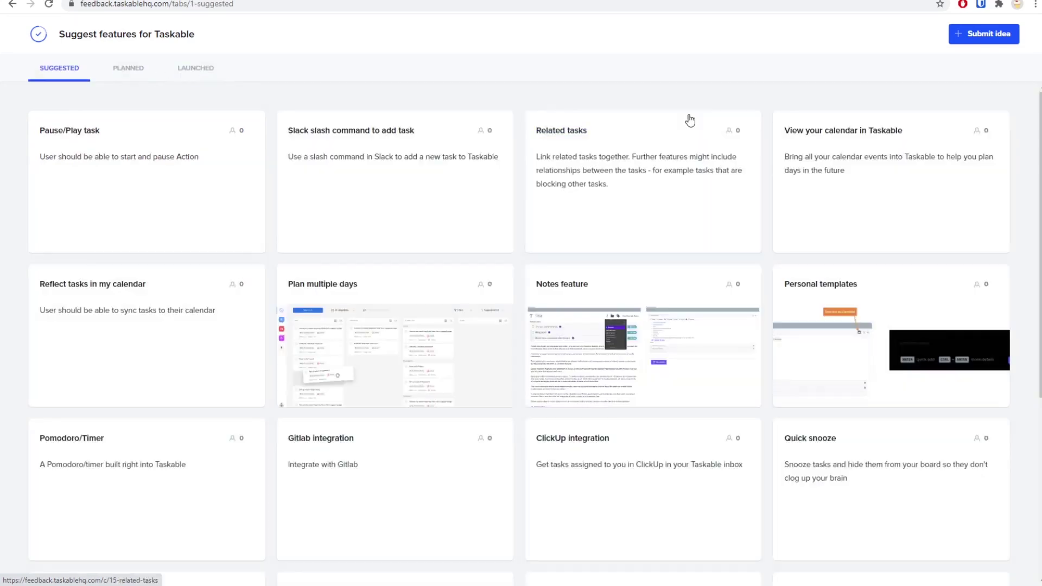
# Step: Rate the 'View your calendar in Taskable' idea as CRITICAL
pyautogui.click(877, 174)
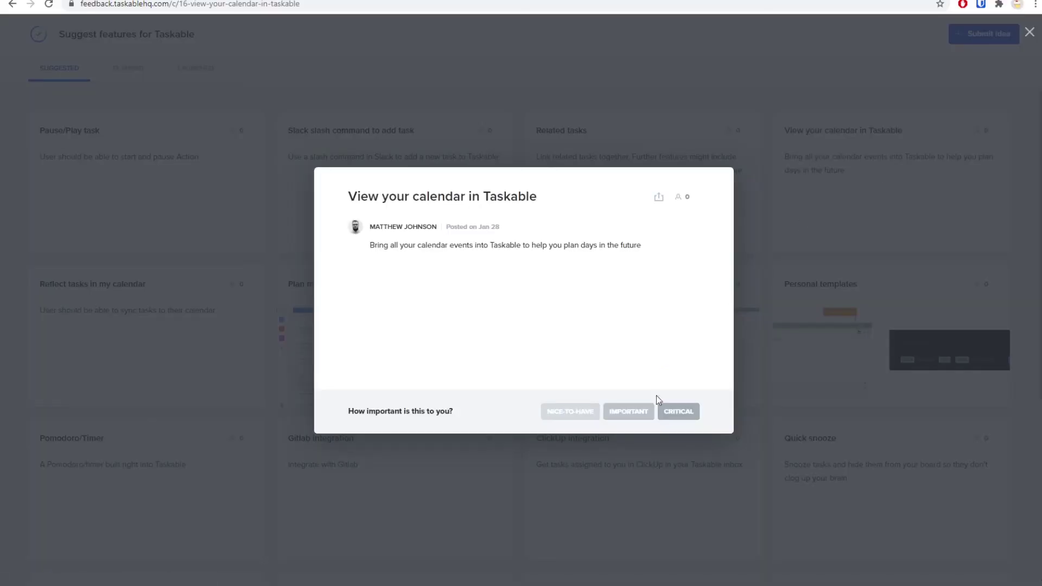
pyautogui.click(675, 411)
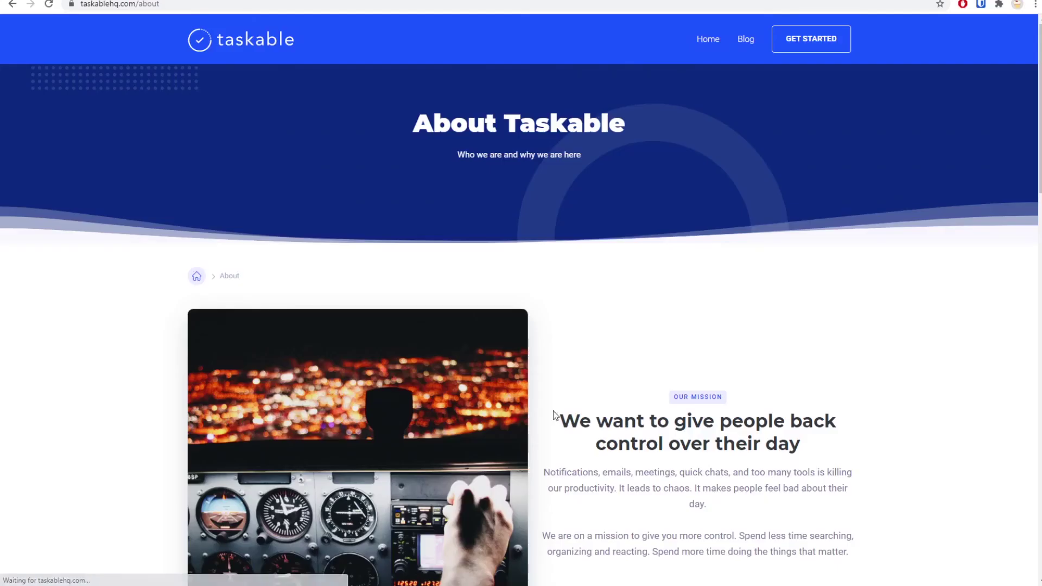
pyautogui.scroll(-10, 554, 417)
pyautogui.scroll(-3, 554, 417)
pyautogui.scroll(2, 554, 416)
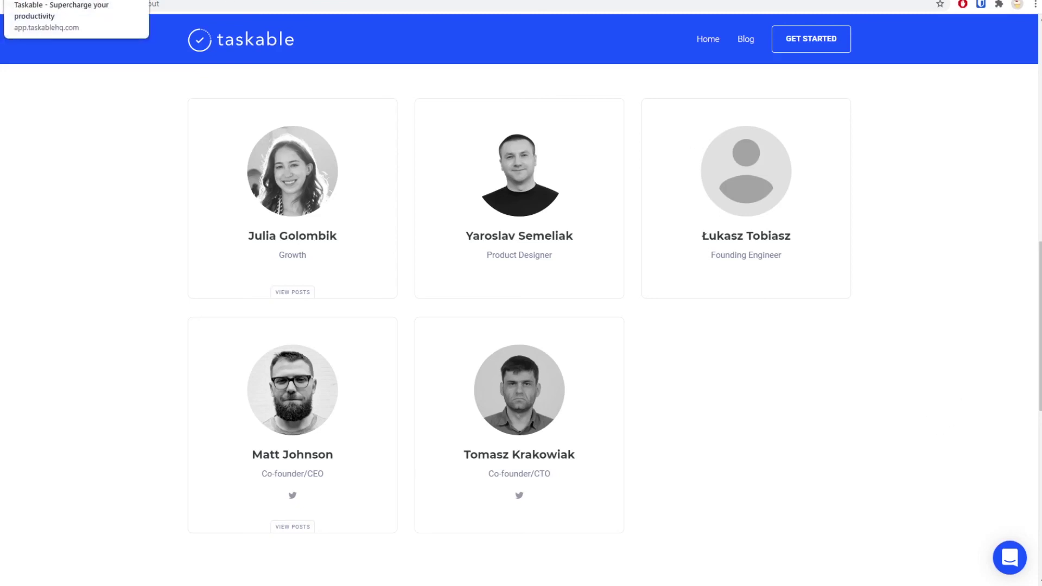
# Step: Switch back to the Taskable tasks tab at app.taskablehq.com/tasks/all
pyautogui.click(76, 1)
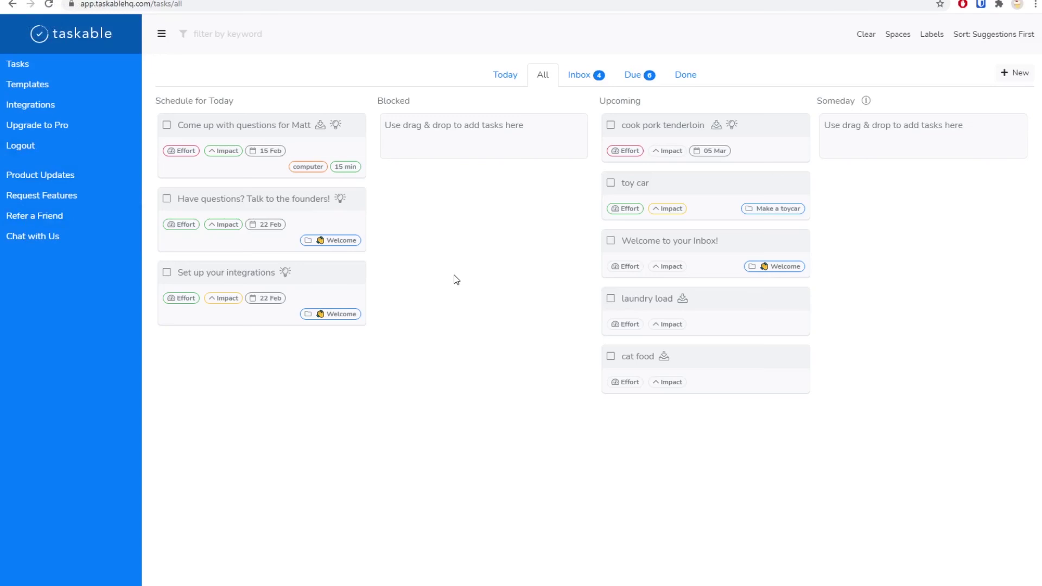